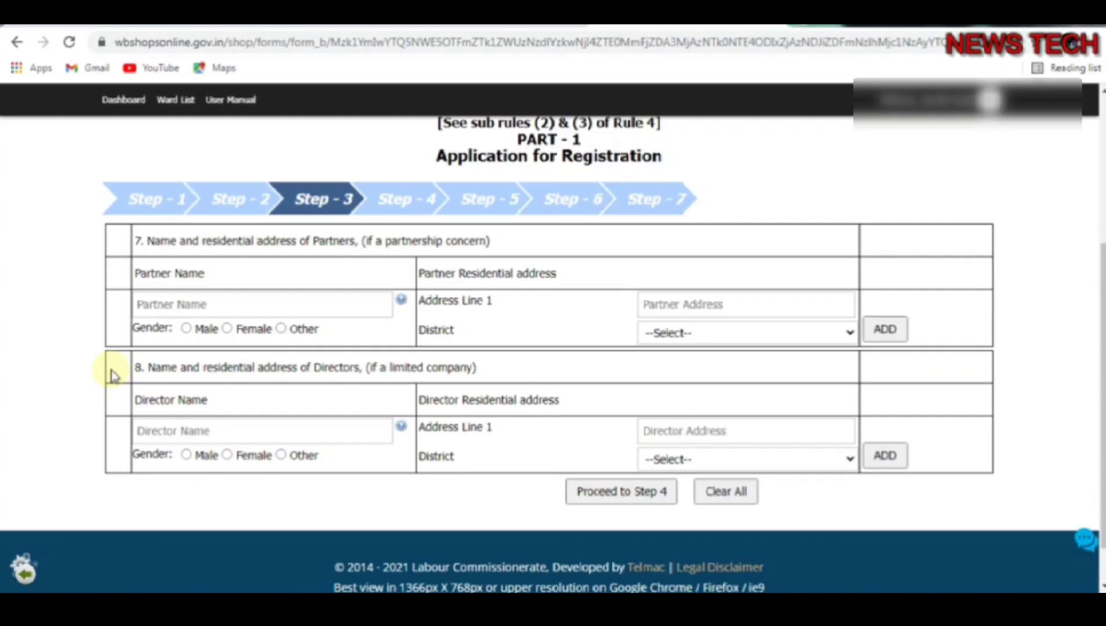
Proceed to Step 4 and set the establishment category to Shops and the MSME type to Micro
left_click(620, 493)
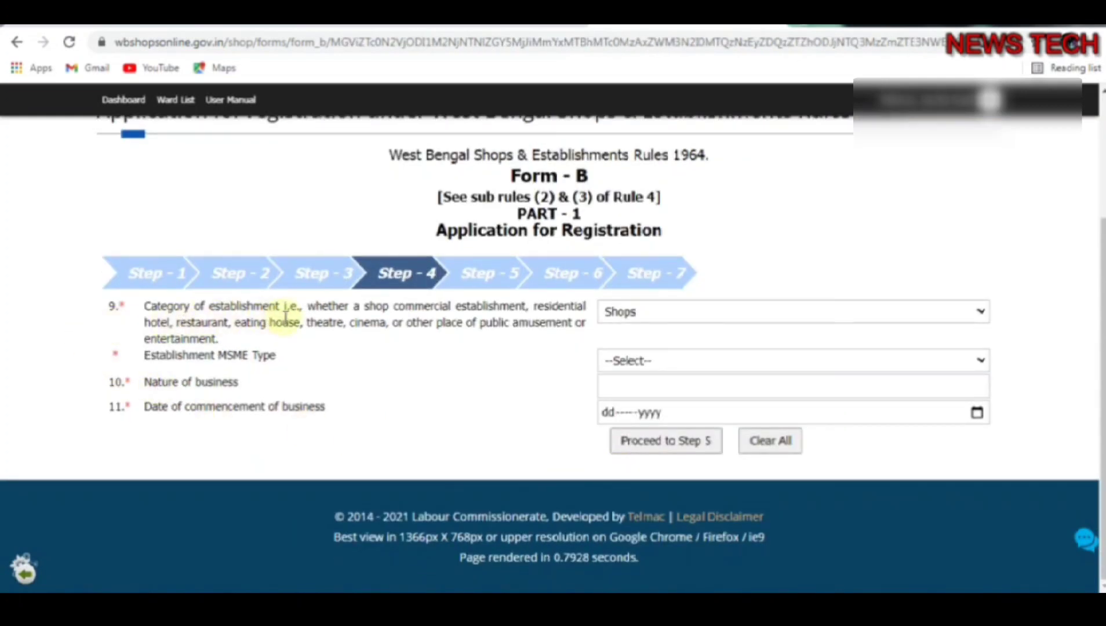
left_click(791, 314)
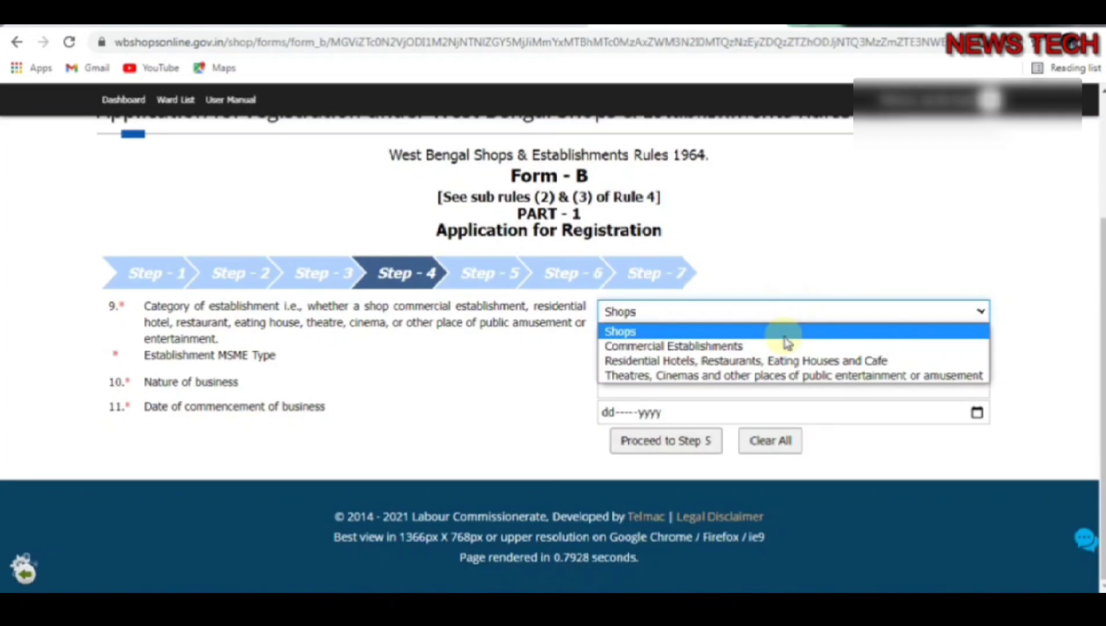
left_click(786, 336)
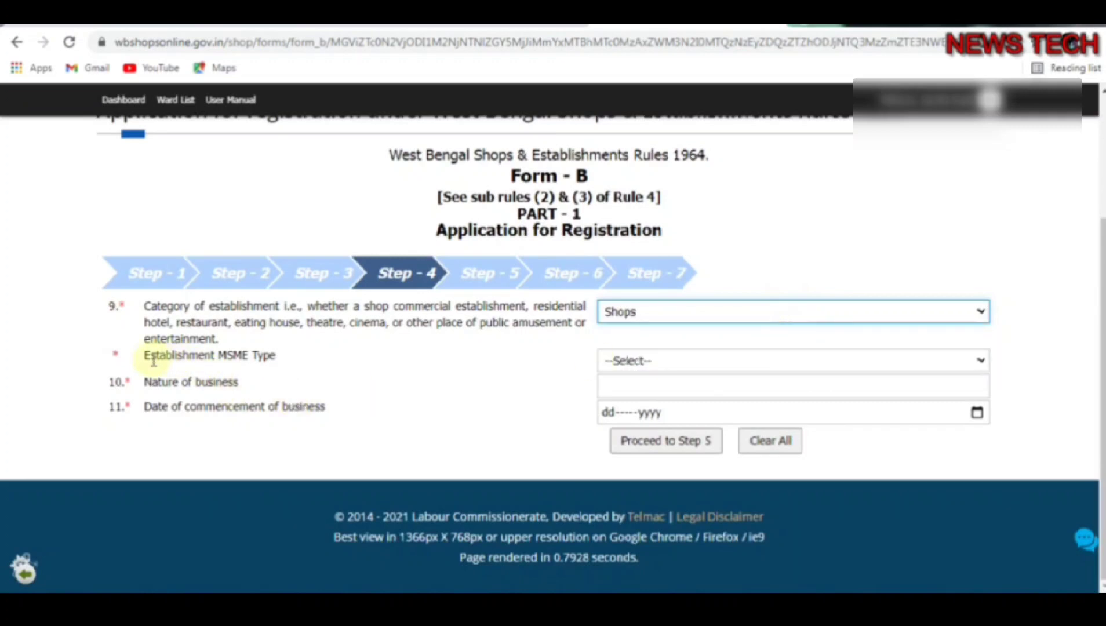
left_click(720, 366)
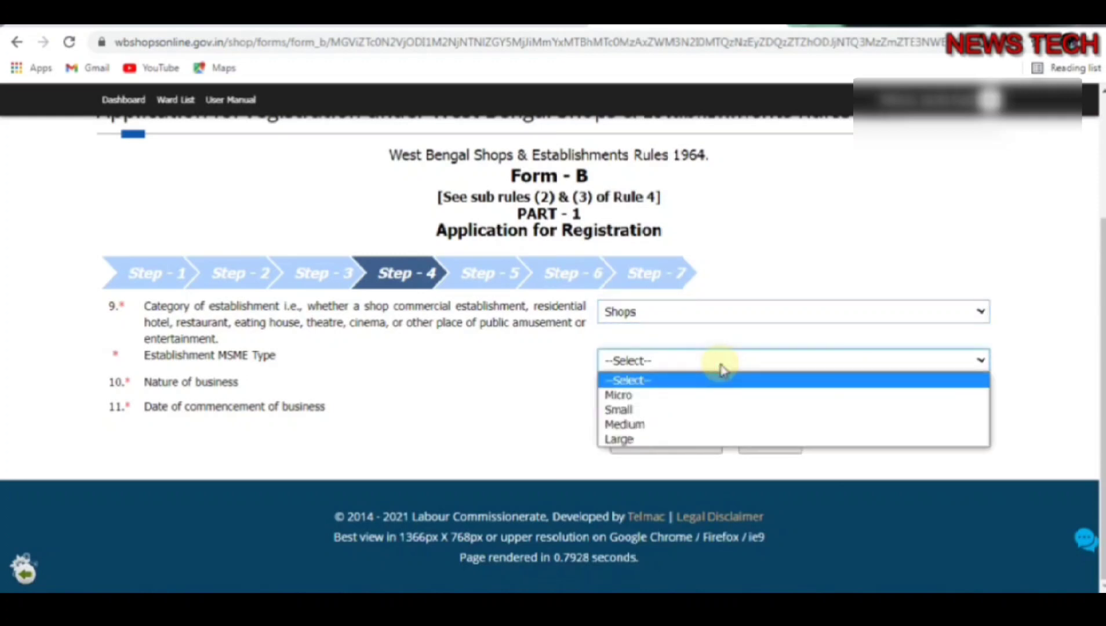
left_click(699, 396)
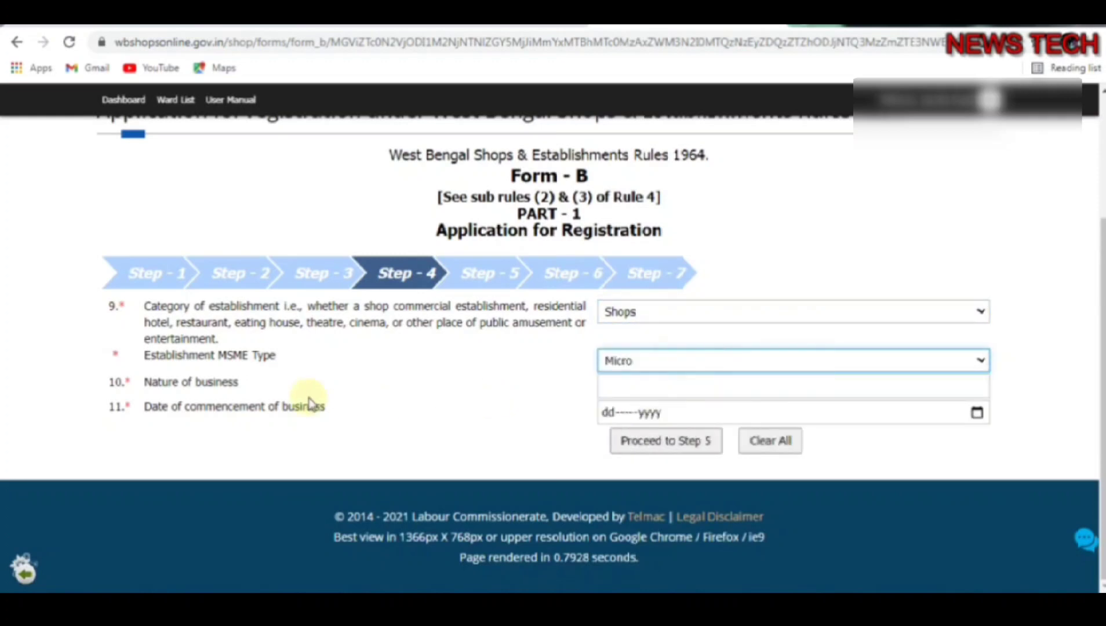
Enter grocery as the nature of business with commencement date 06-Dec-2021, and proceed to Step 5
left_click(718, 390)
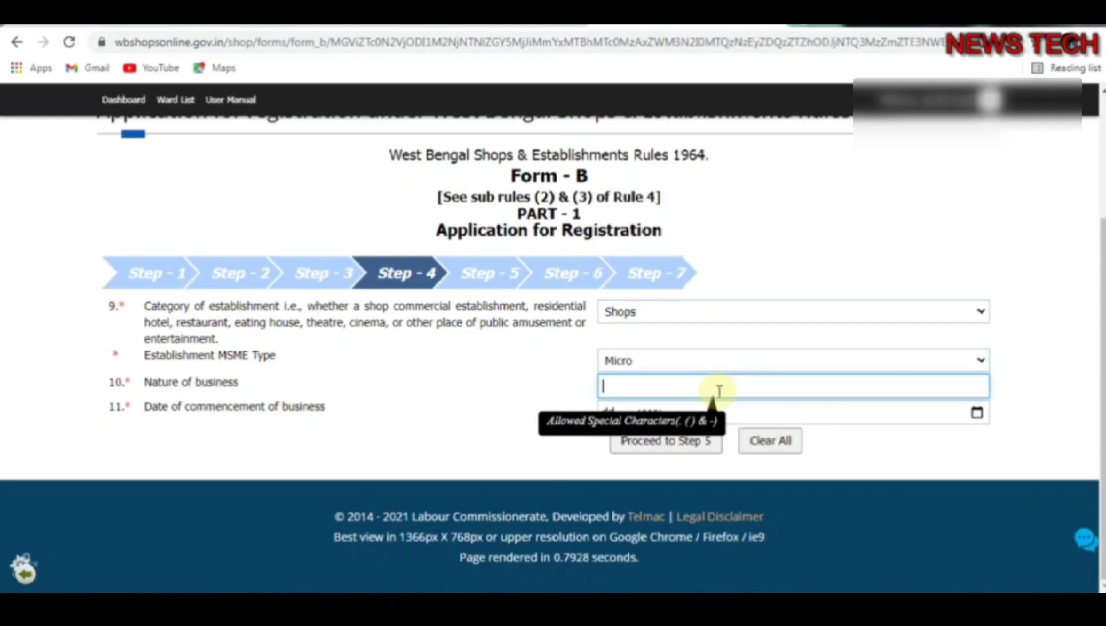
type("grocery")
left_click(307, 464)
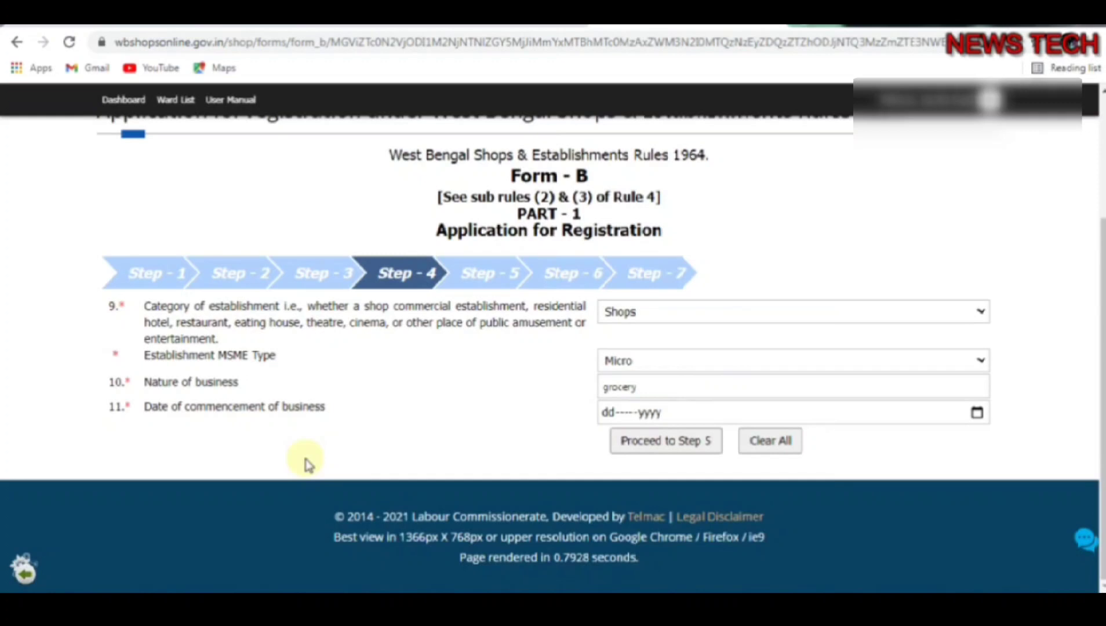
left_click(976, 413)
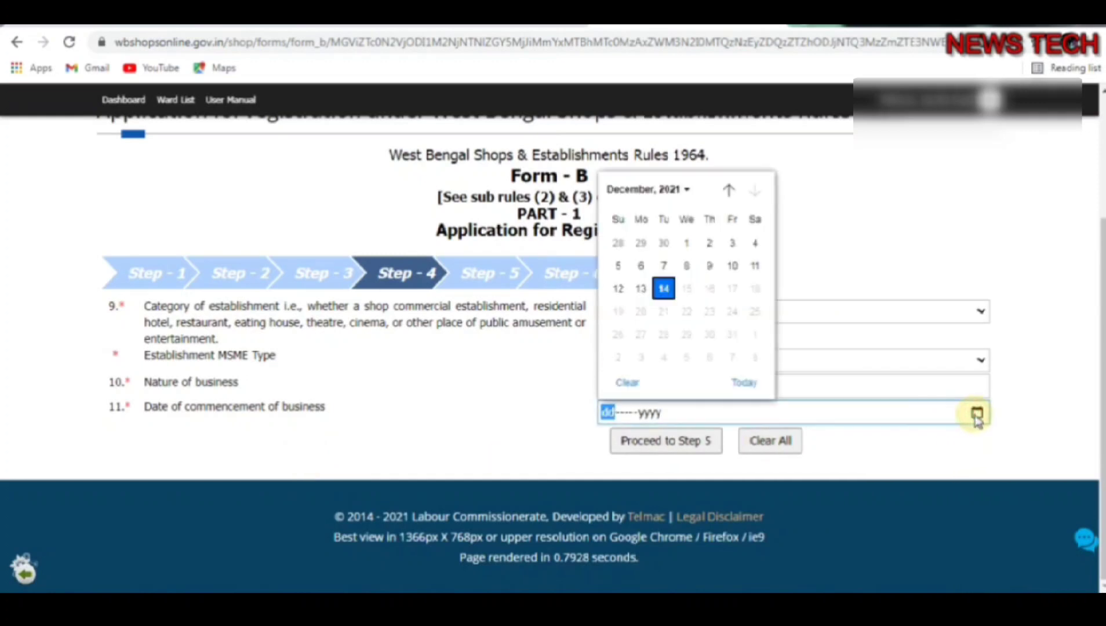
left_click(641, 265)
left_click(958, 452)
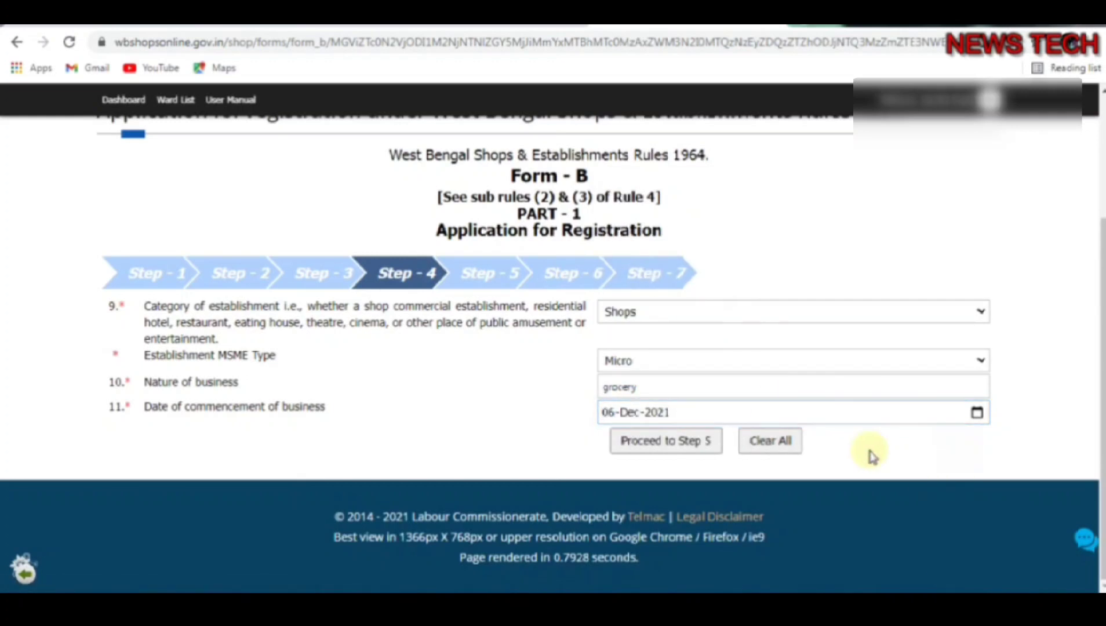
left_click(674, 453)
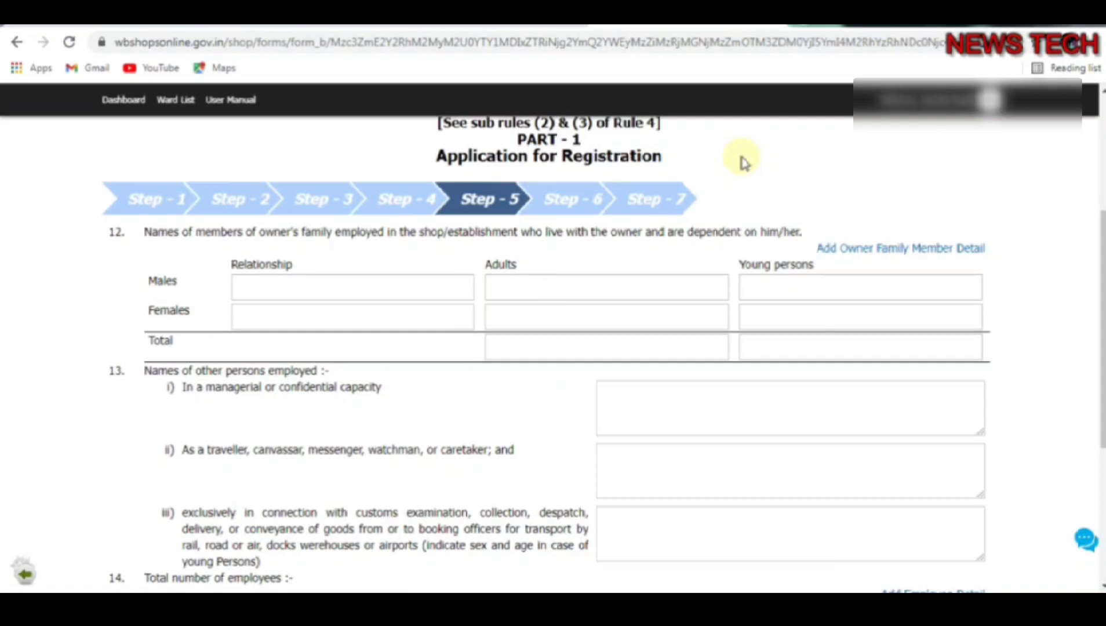
Add an owner family member with name, relationship son, date of birth and gender Male, and save the entry
left_click(882, 254)
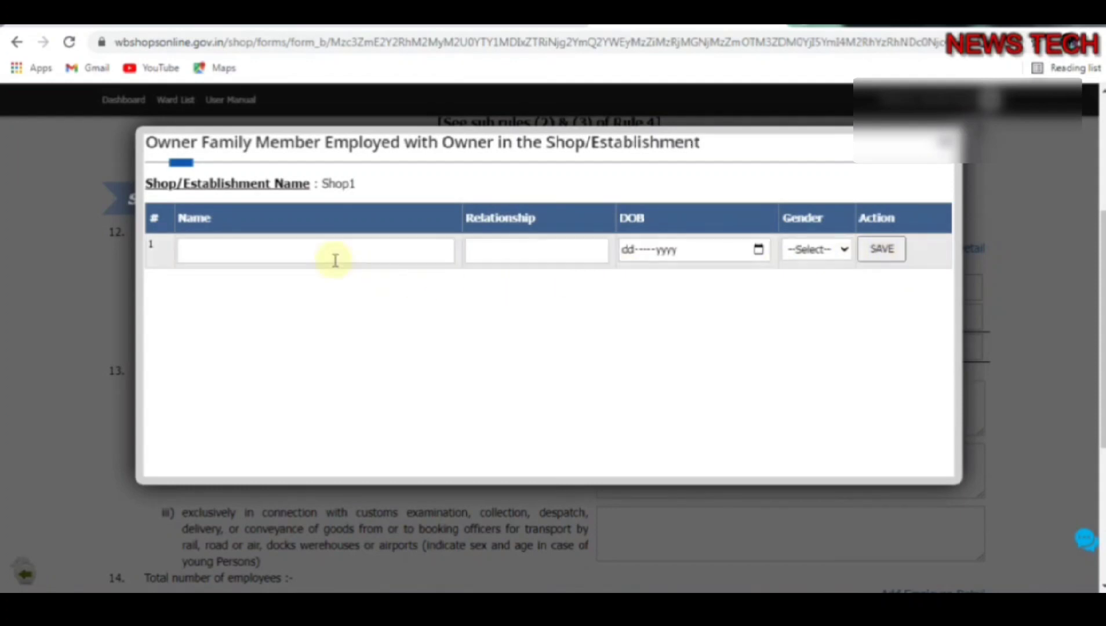
left_click(313, 257)
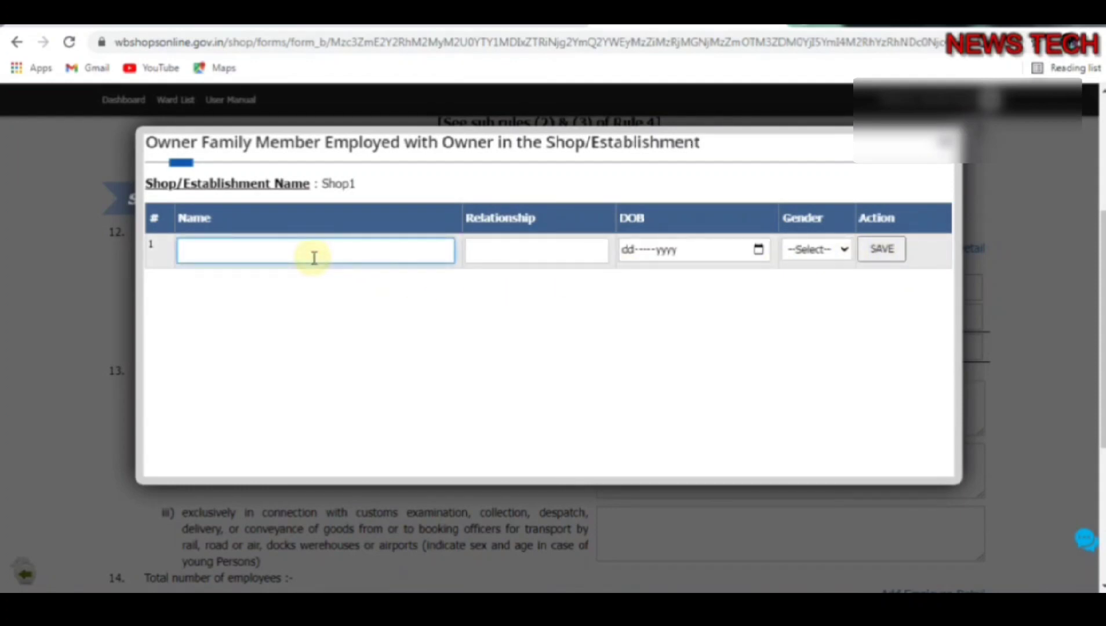
type("bb")
left_click(541, 246)
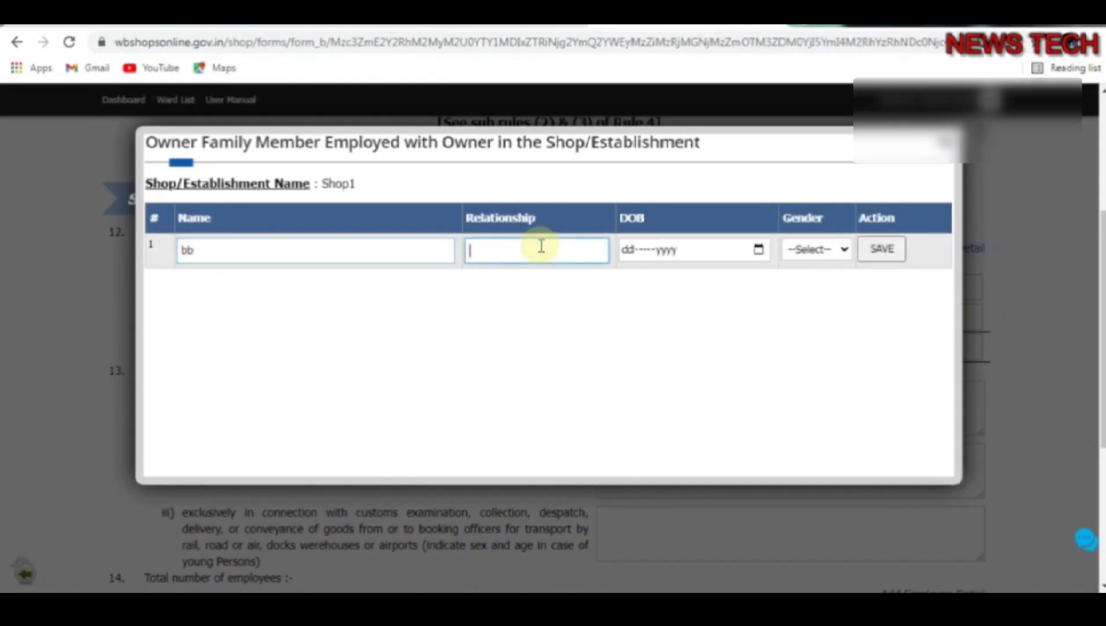
type("son")
left_click(759, 250)
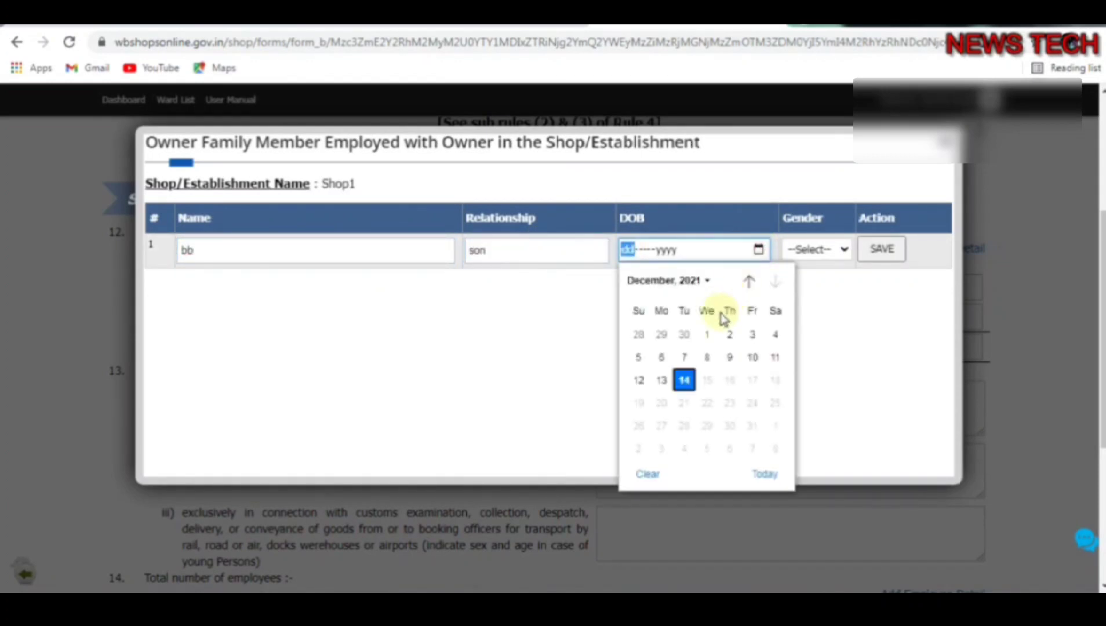
left_click(661, 358)
left_click(820, 251)
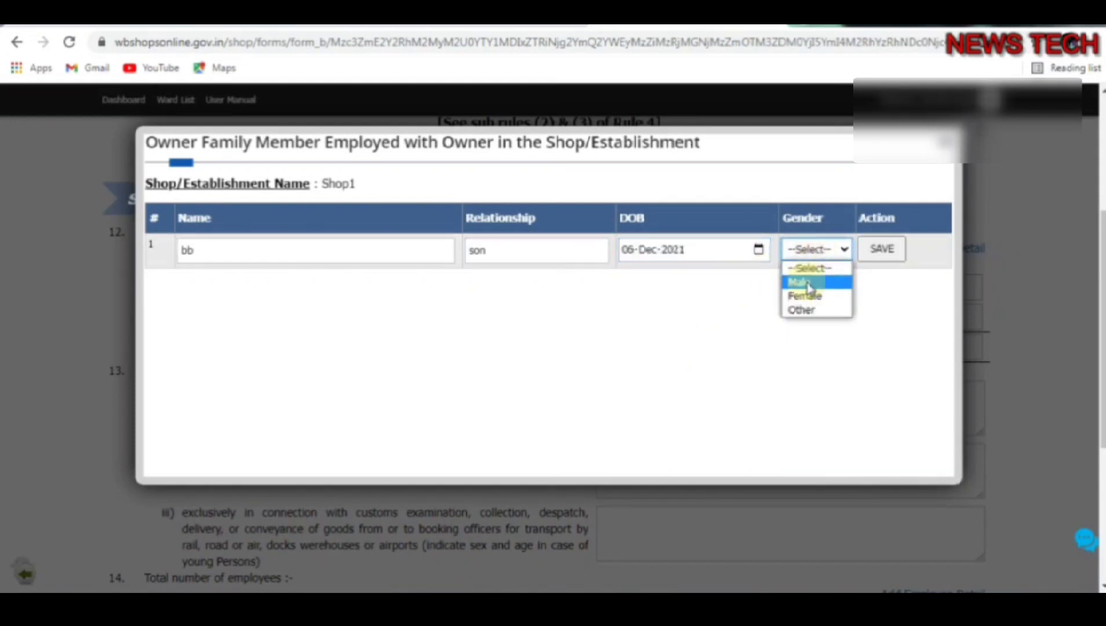
left_click(806, 281)
left_click(880, 250)
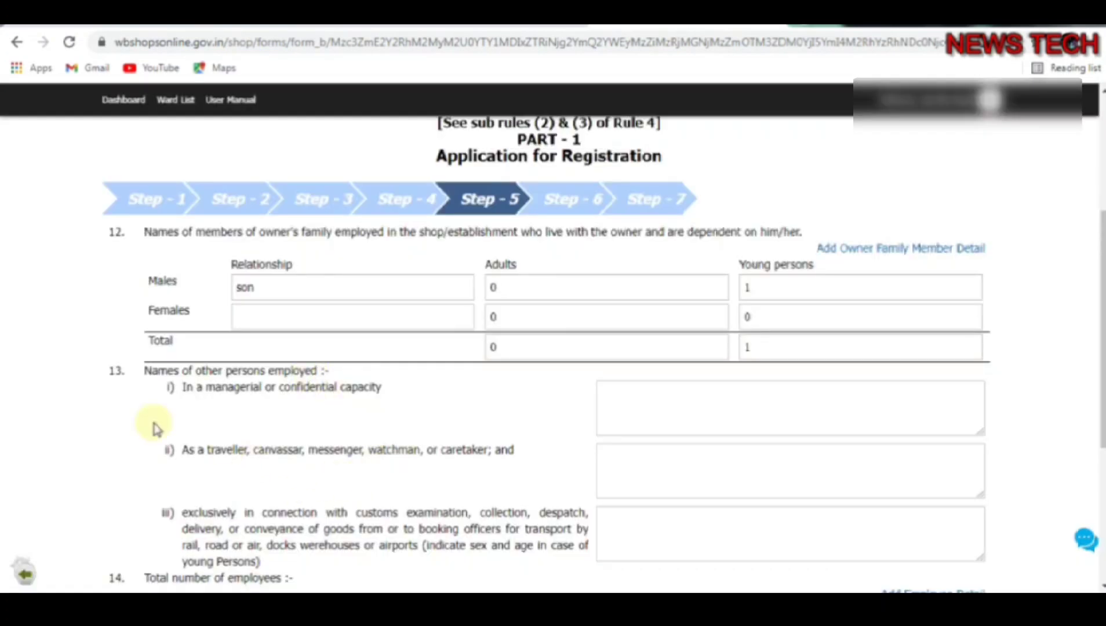
Start an employee detail entry under item 14 with the employee's name and the designation dd
scroll(323, 460, "down", 3)
scroll(322, 459, "down", 1)
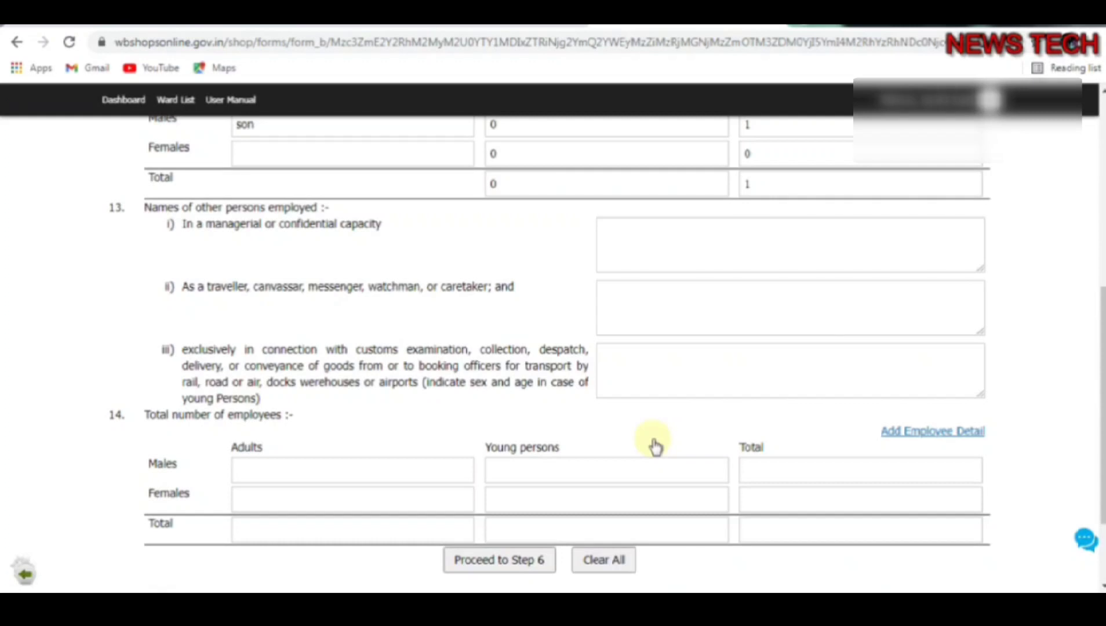
left_click(949, 439)
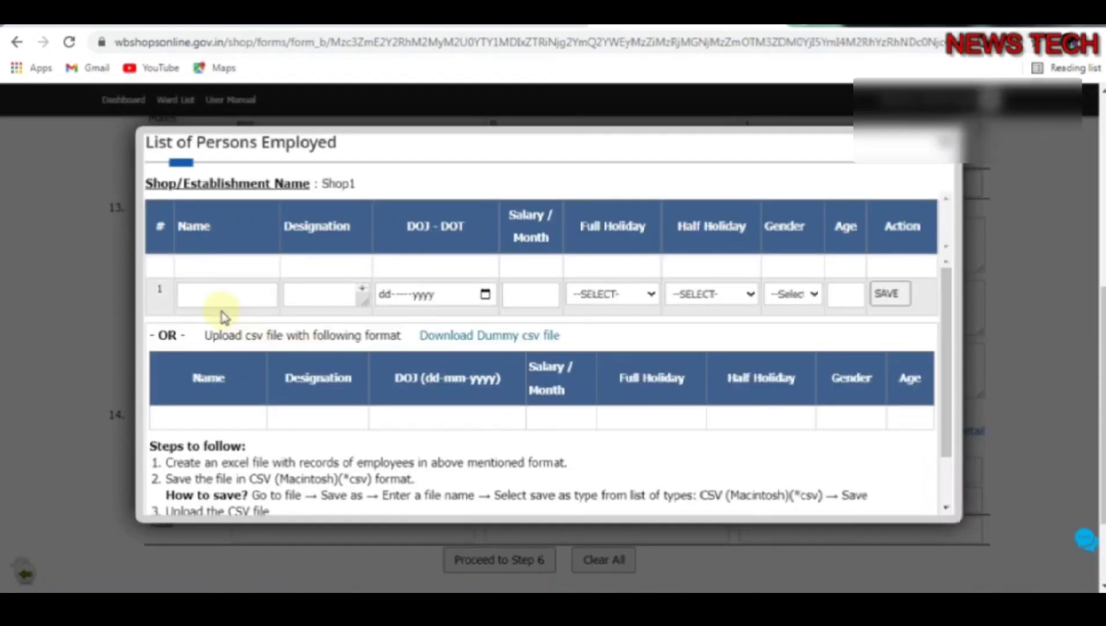
left_click(225, 293)
type("ss")
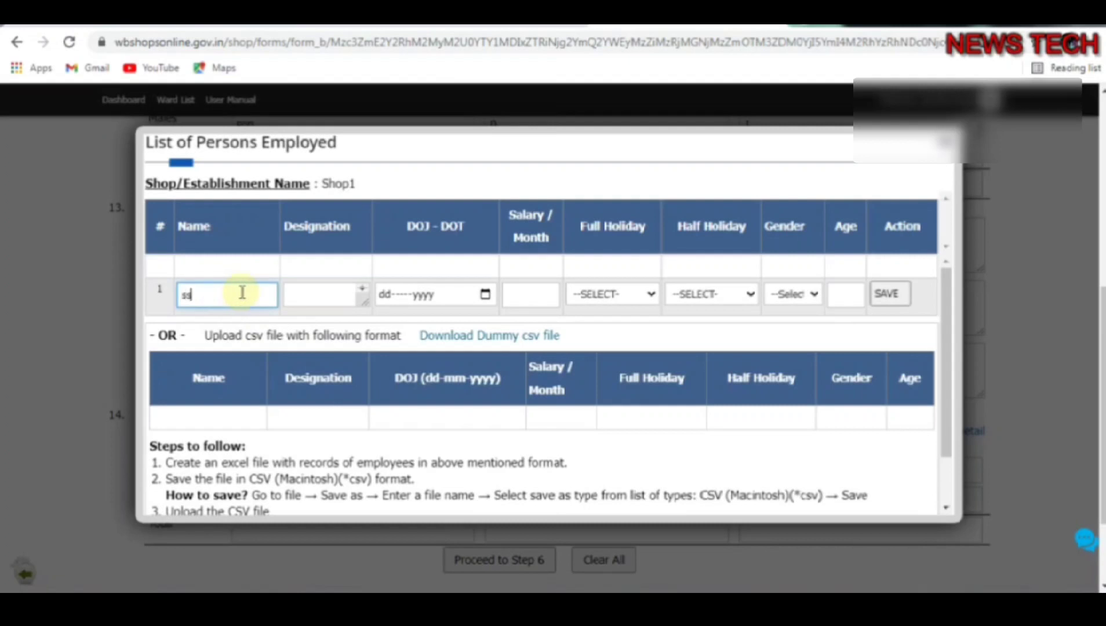
left_click(312, 294)
type("dd")
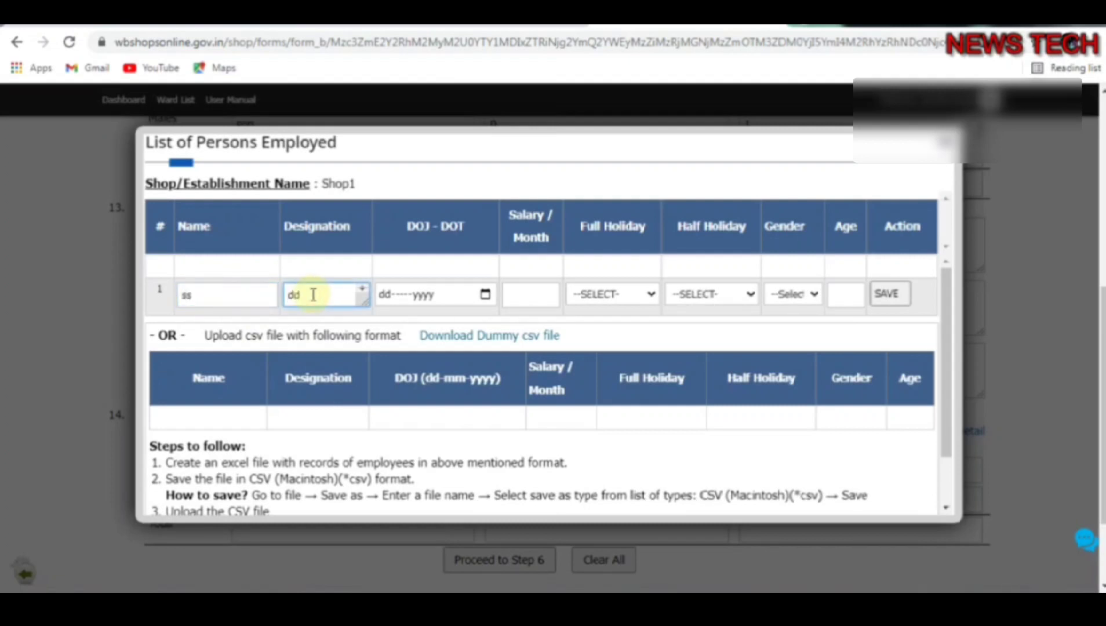
Set the employee's joining date to 07-Dec-2021 and the monthly salary to 100
left_click(486, 295)
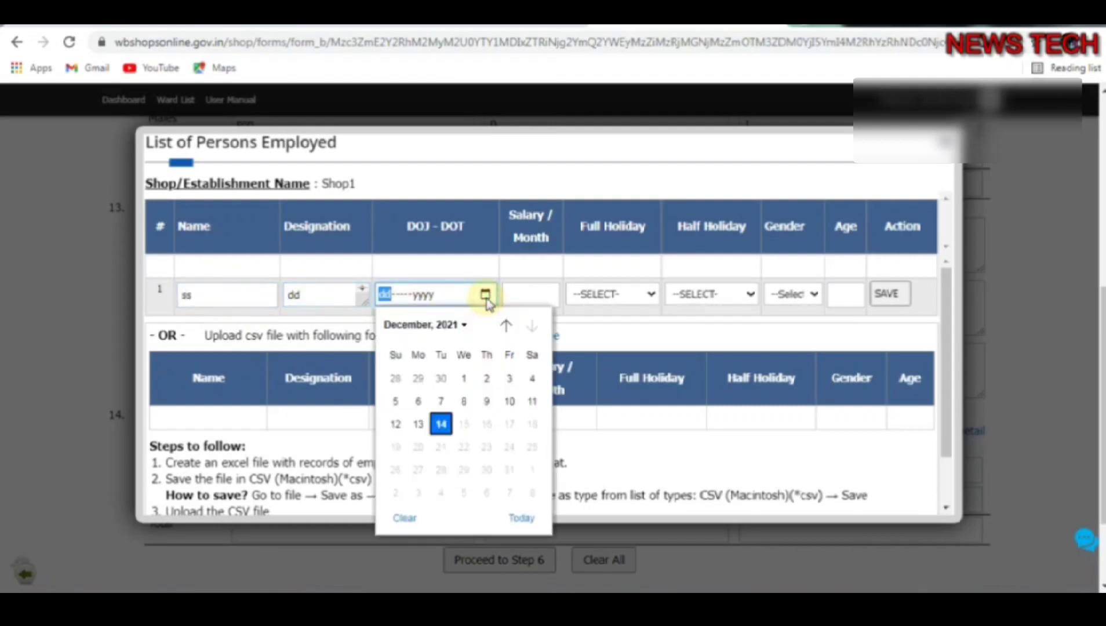
left_click(440, 401)
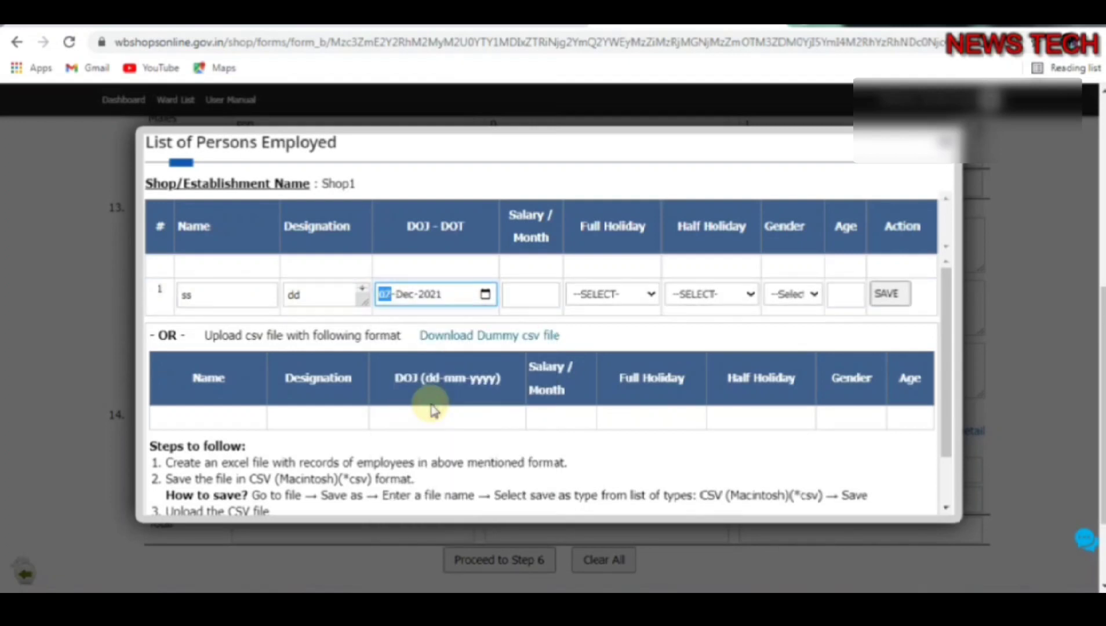
left_click(524, 302)
type("1")
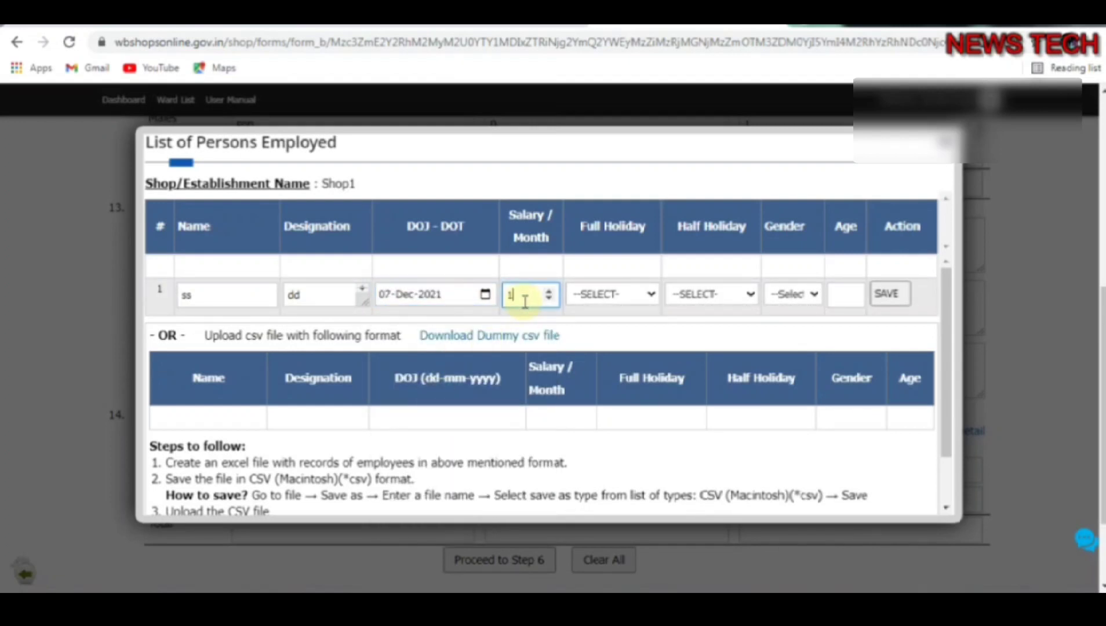
type("00")
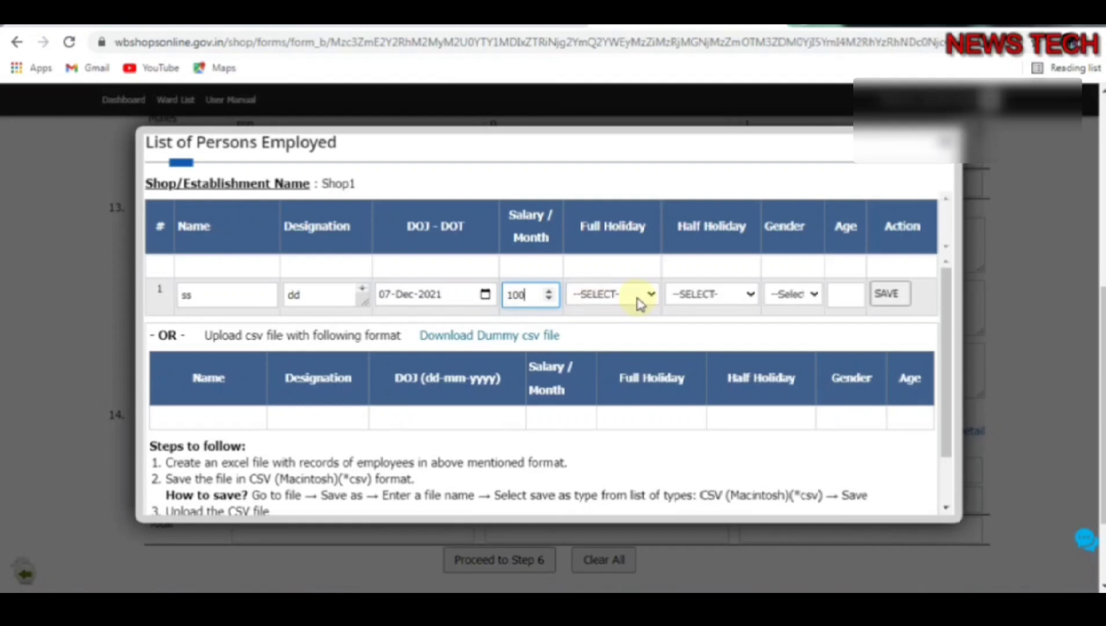
Set the employee's full holiday to SUNDAY and half holiday to SATURDAY
left_click(639, 304)
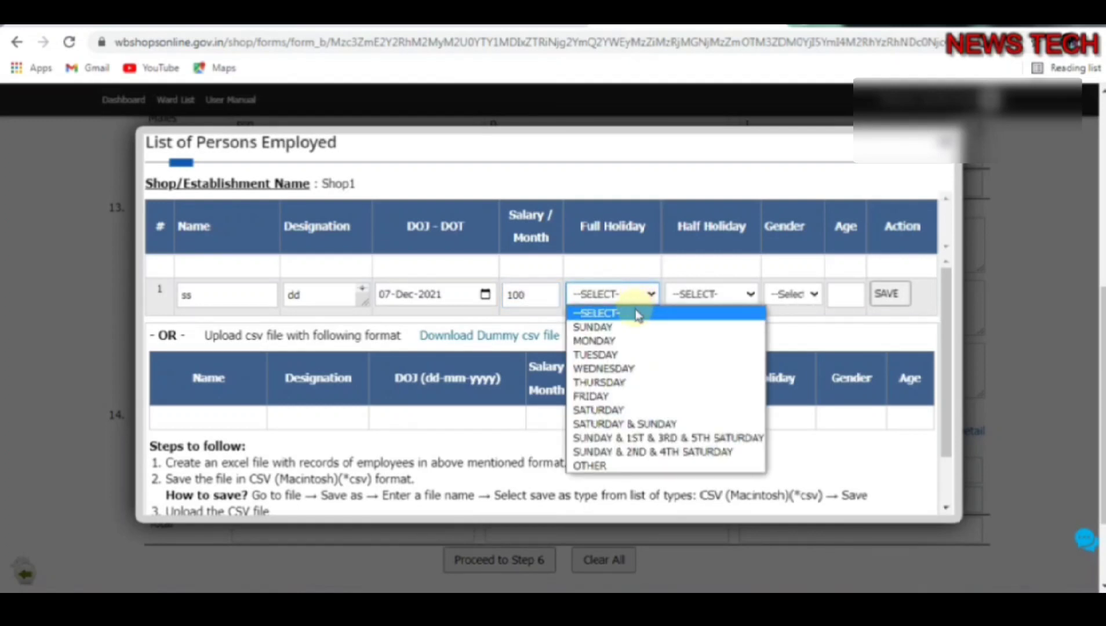
left_click(623, 328)
left_click(717, 302)
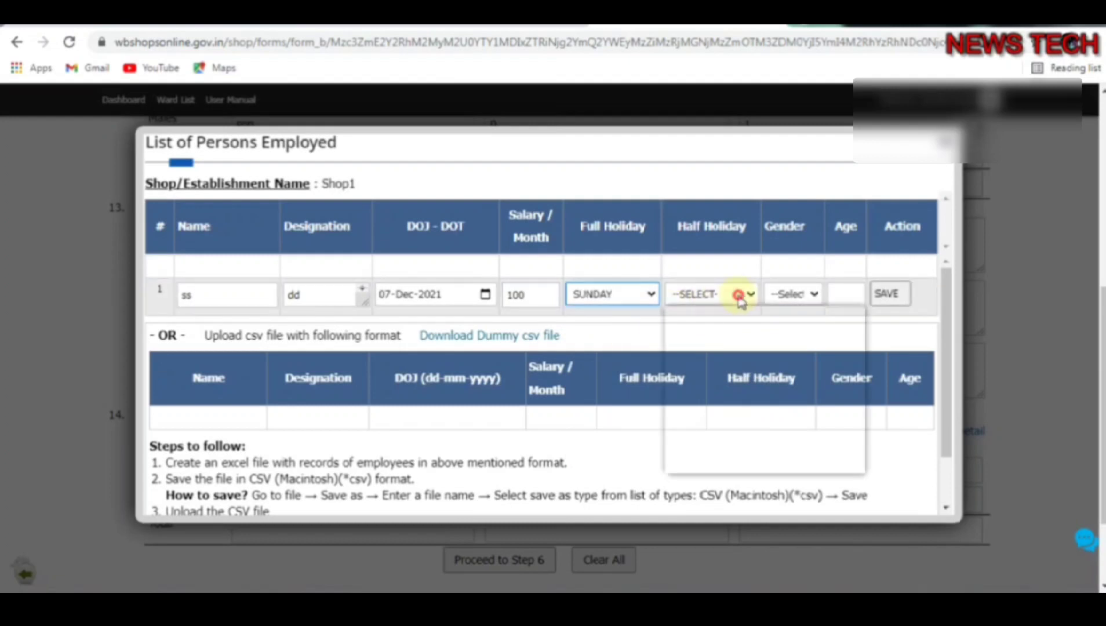
left_click(697, 409)
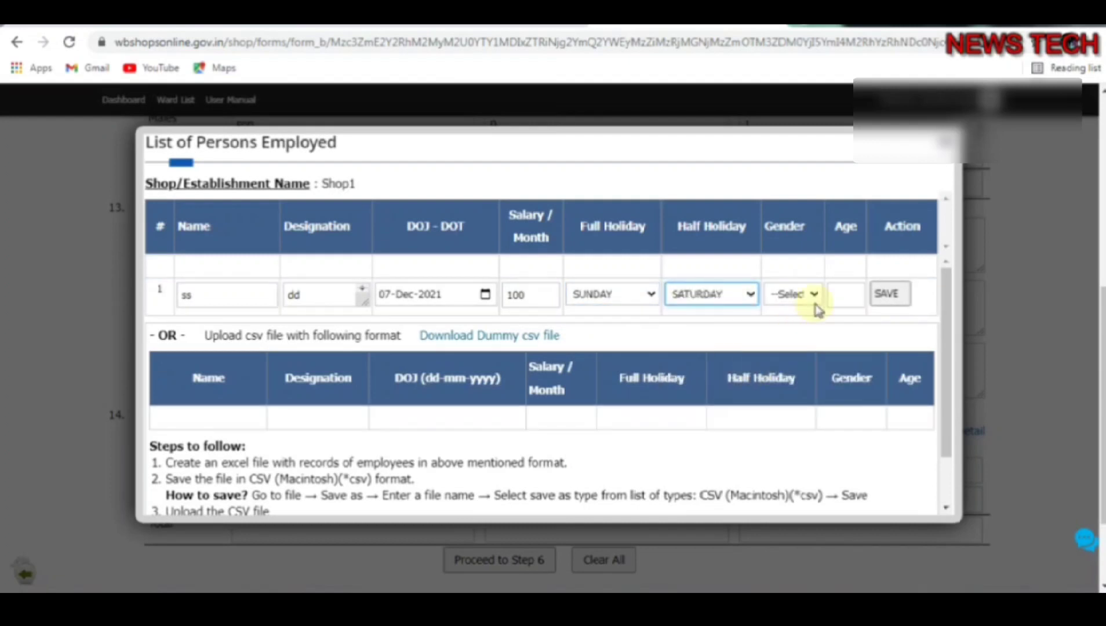
Set the employee's gender to Male and age to 22, and save the employee record
left_click(800, 294)
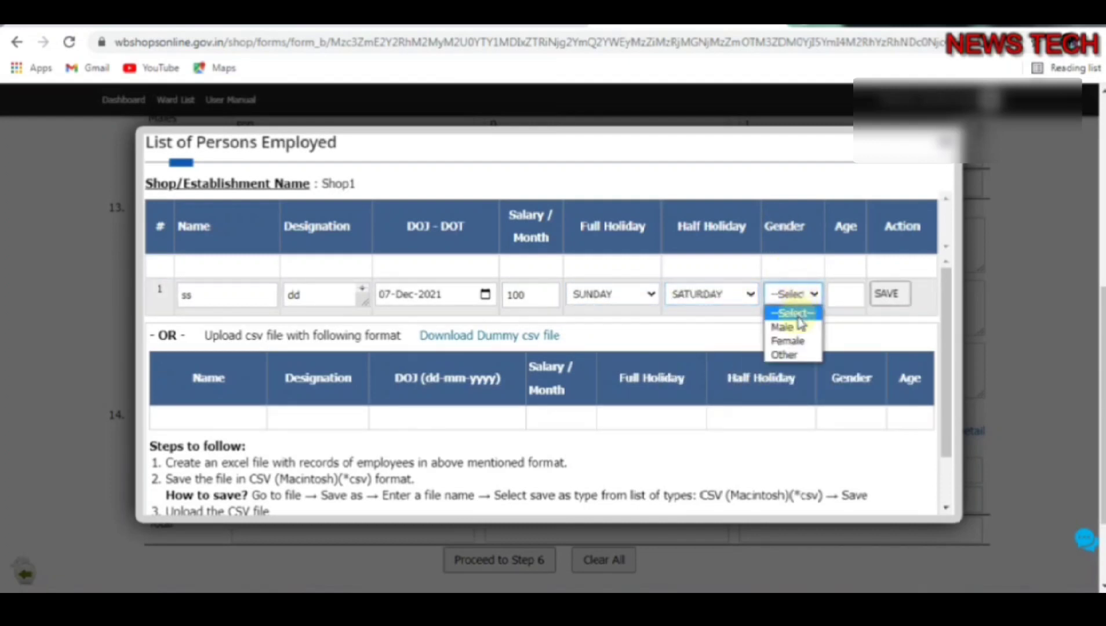
left_click(782, 327)
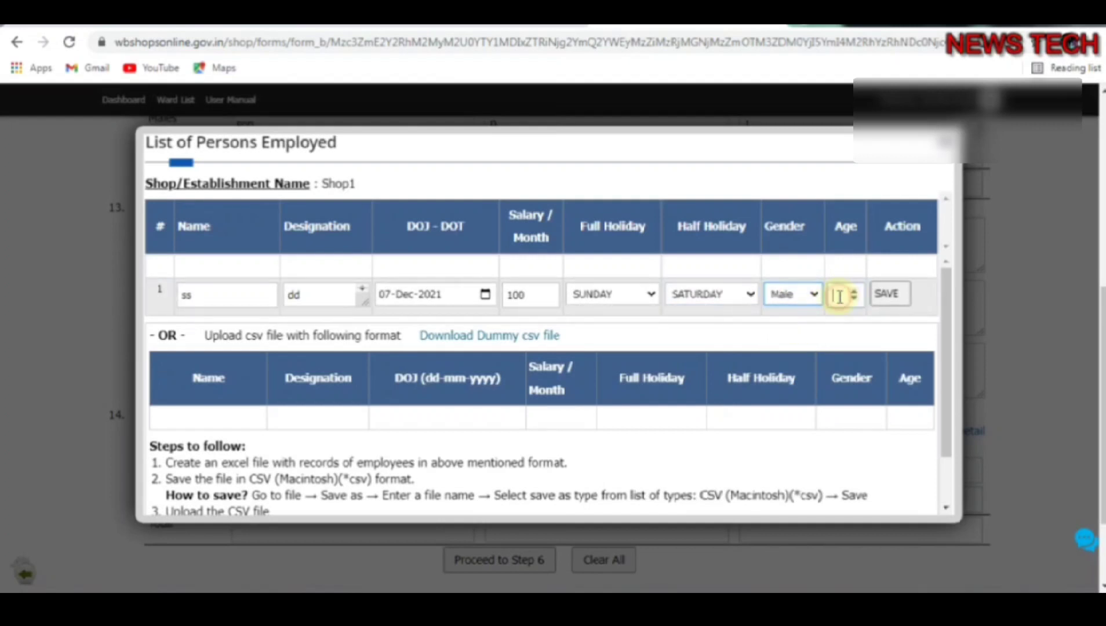
left_click(839, 297)
type("22")
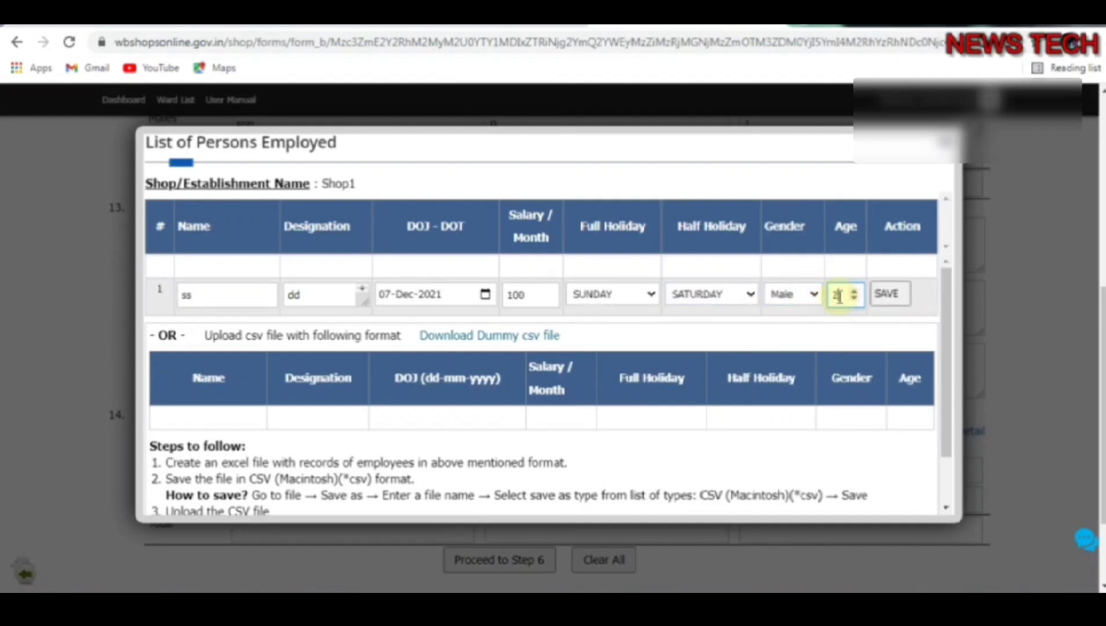
left_click(898, 297)
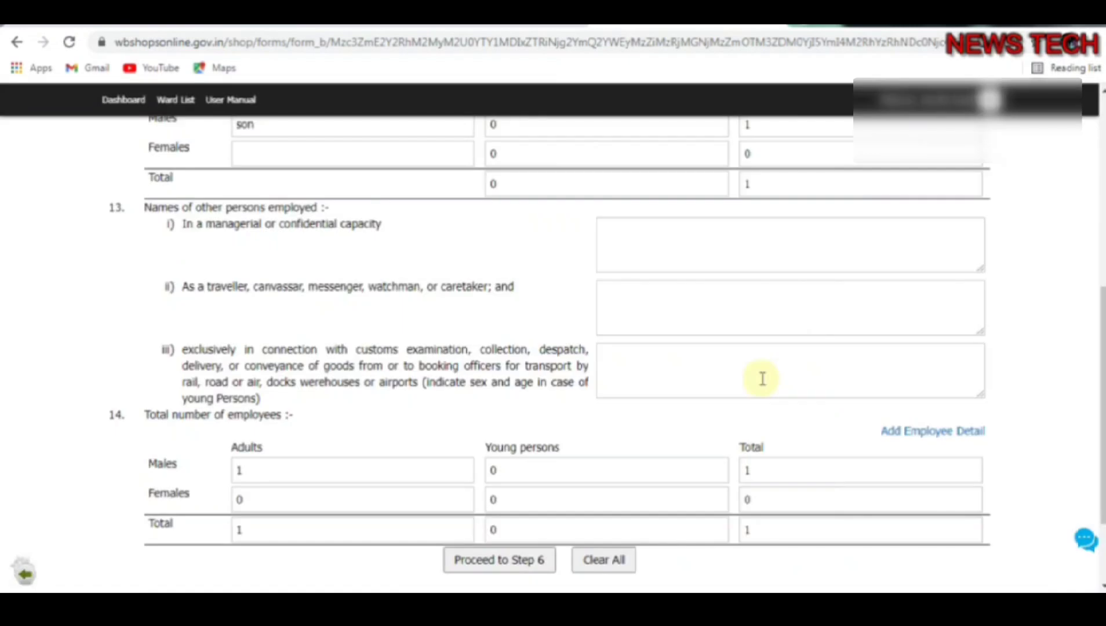
Proceed to Step 6 and declare SUNDAY as the weekly full close day
scroll(523, 471, "down", 2)
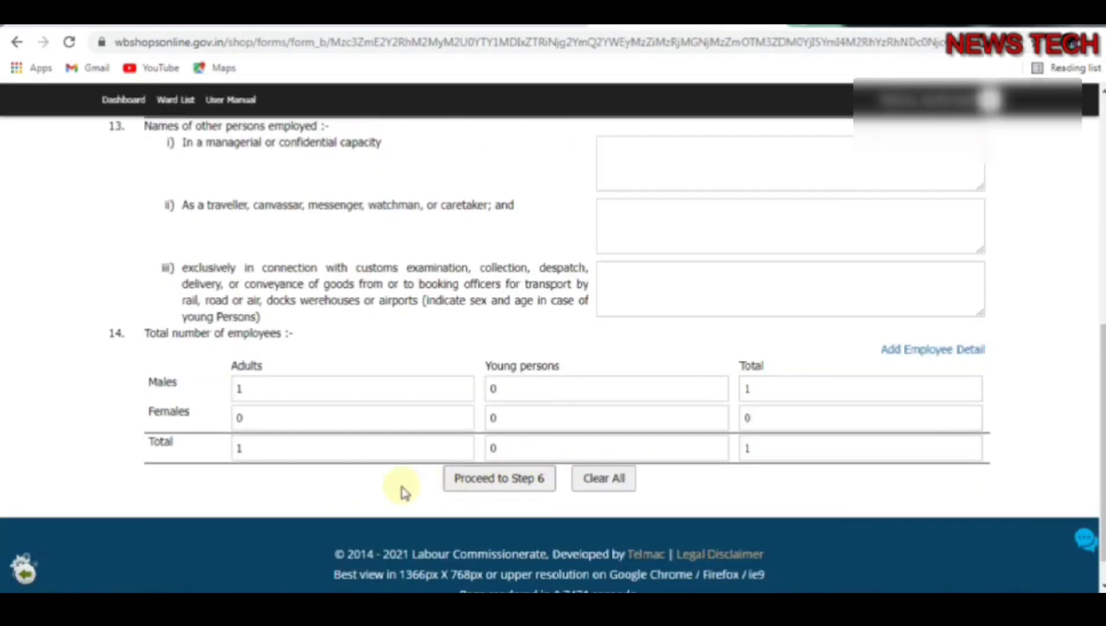
left_click(499, 479)
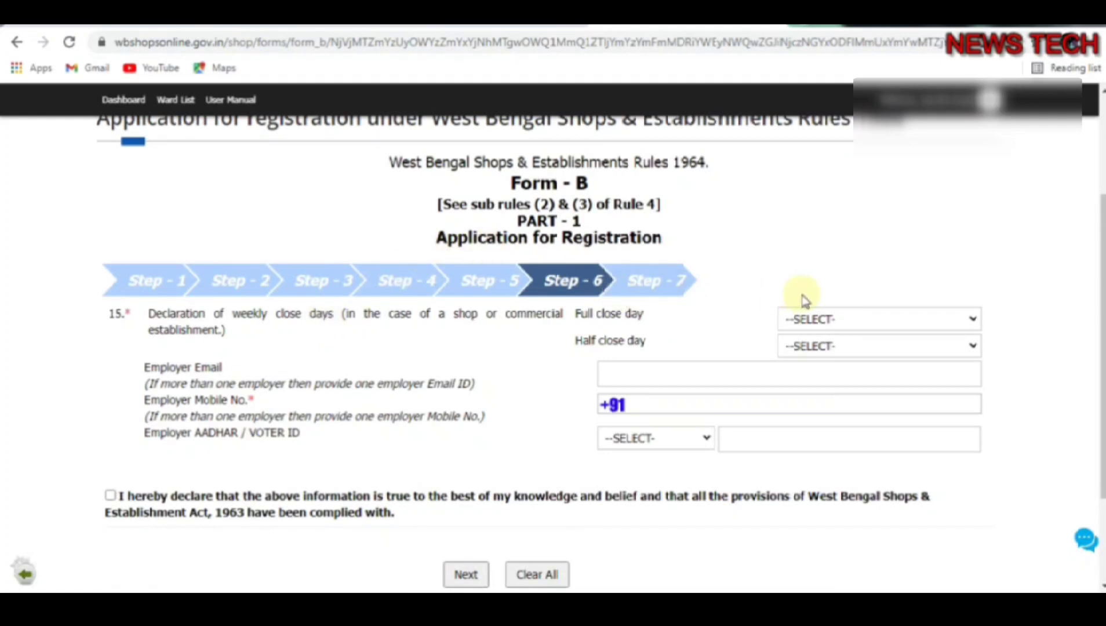
left_click(885, 326)
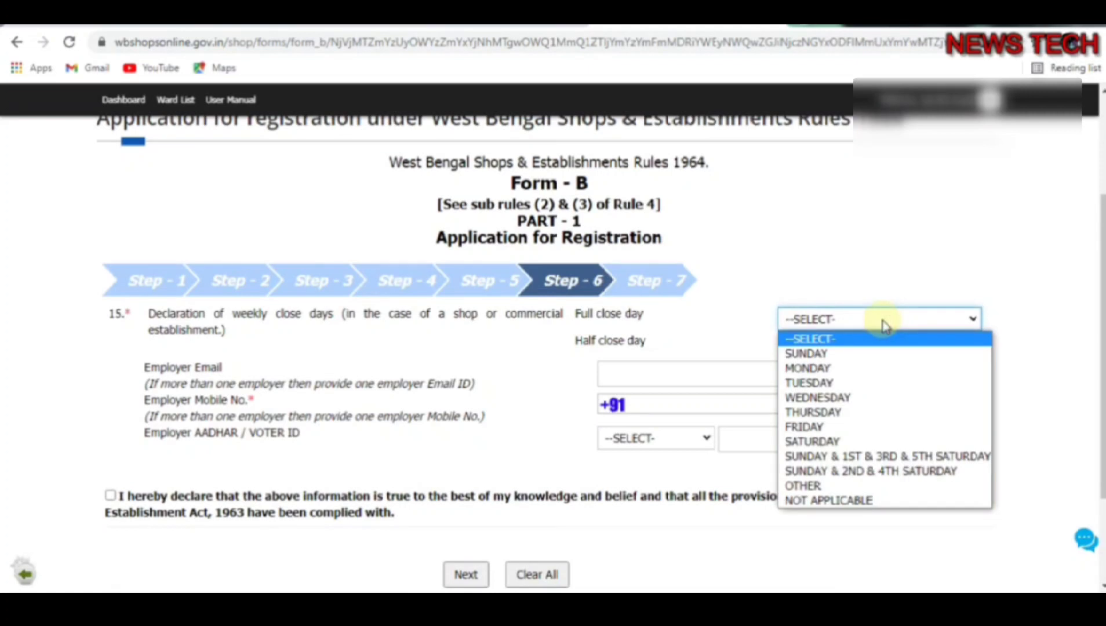
left_click(878, 355)
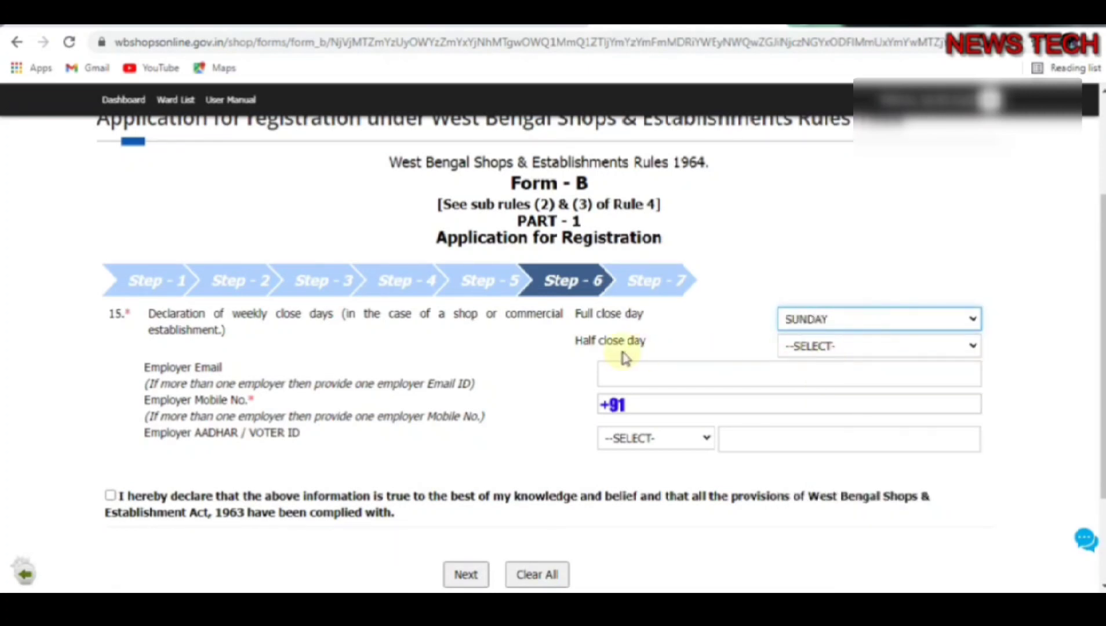
Set the weekly half close day to SATURDAY, and submit Step 6 with the declaration of true information accepted
left_click(882, 350)
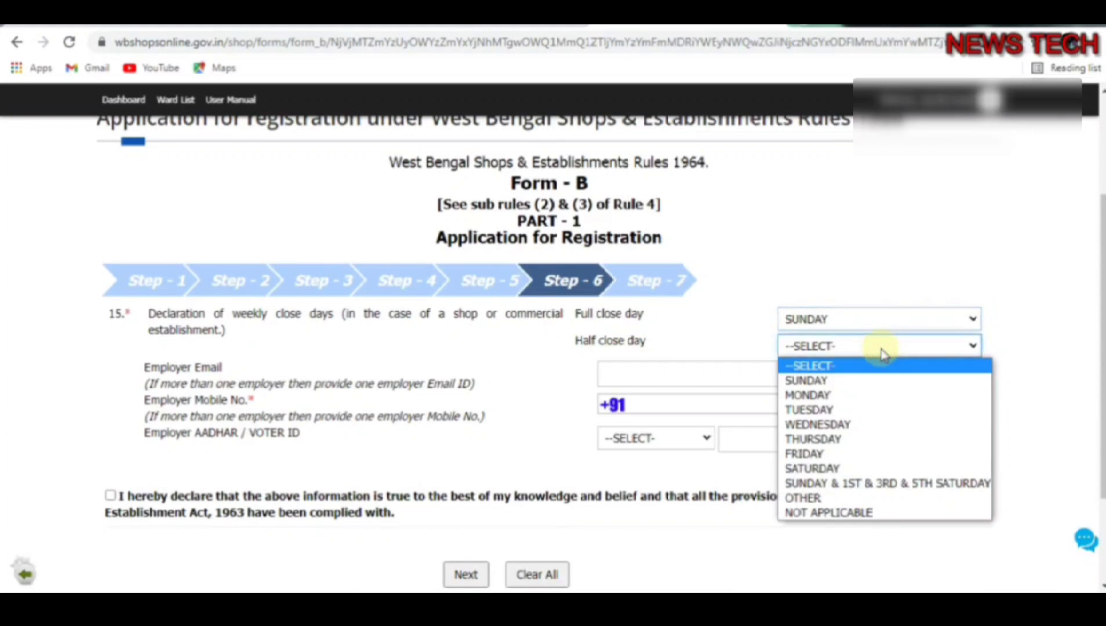
left_click(853, 468)
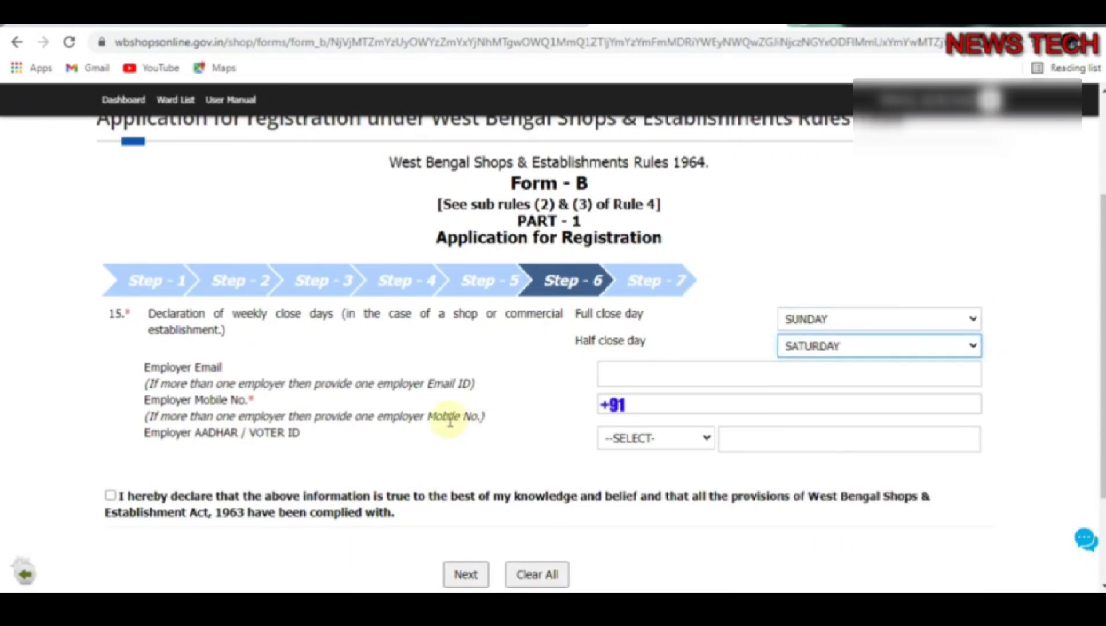
left_click(730, 378)
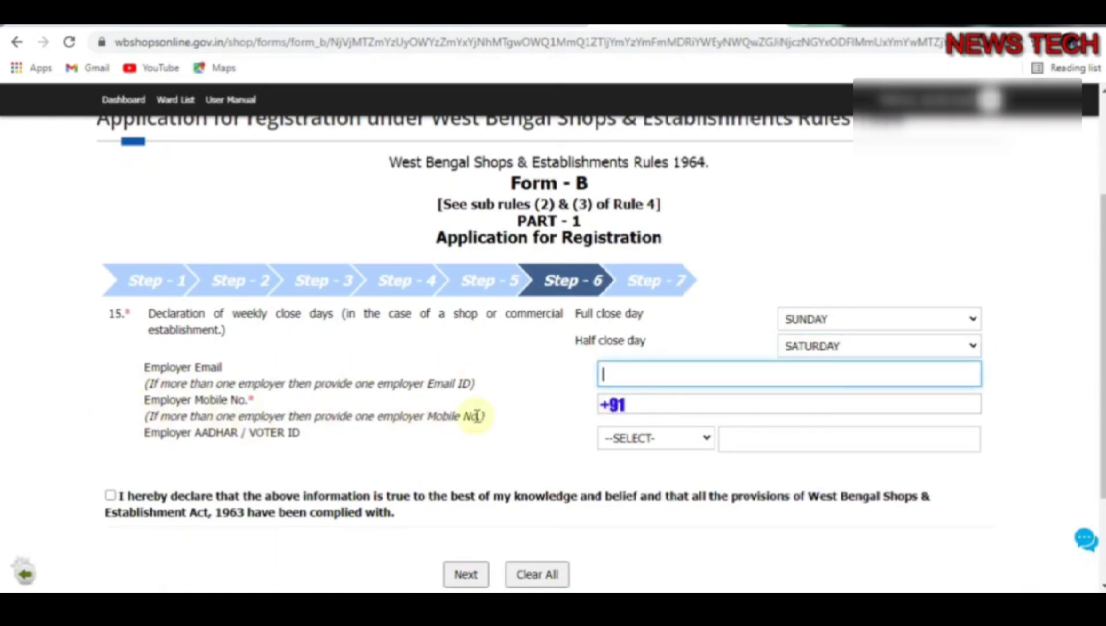
left_click(724, 407)
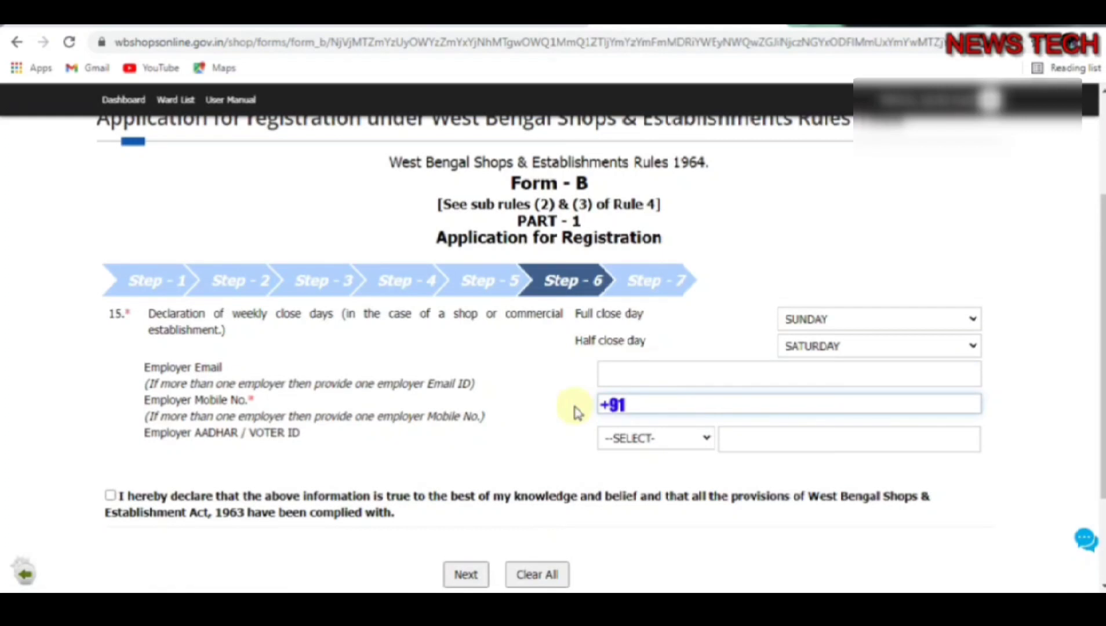
left_click(109, 497)
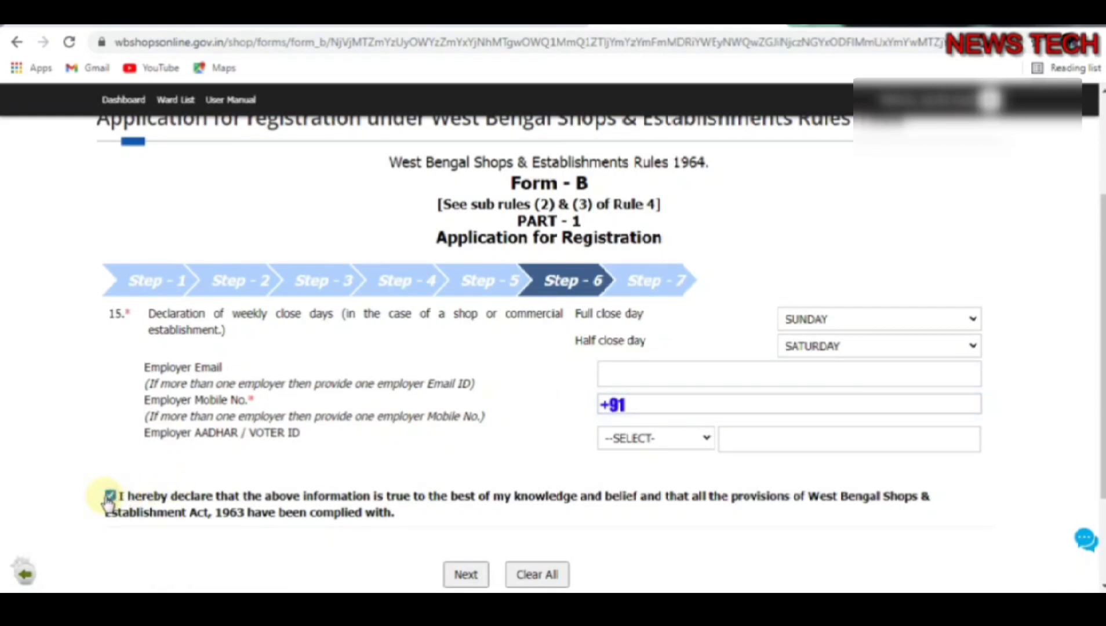
left_click(465, 574)
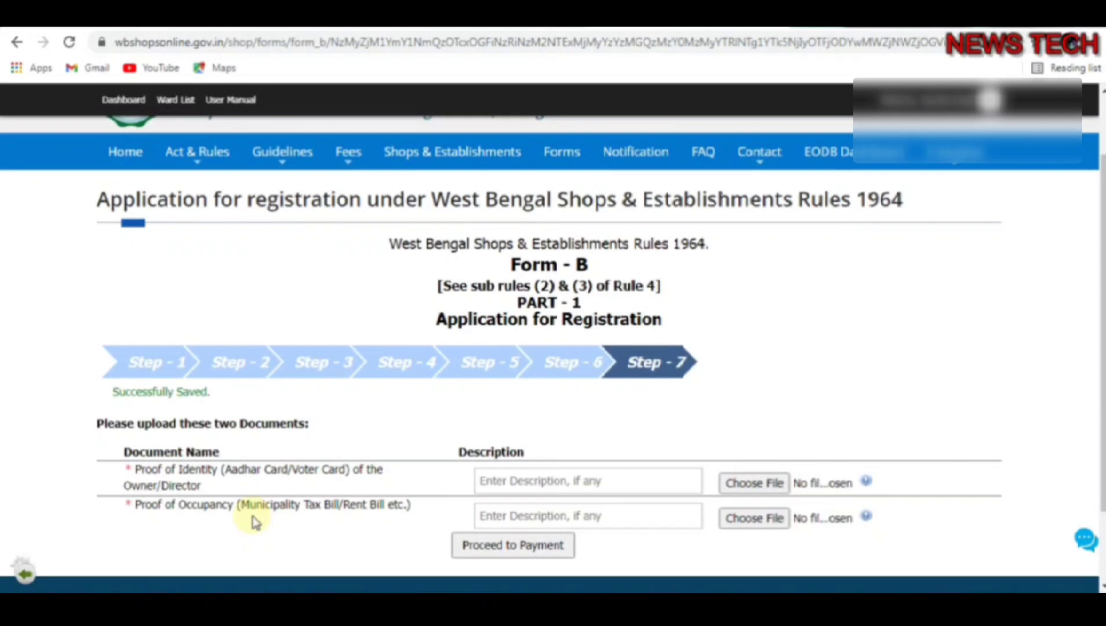
Enter the description "adhar" for the proof of identity and "tax" for the proof of occupancy
left_click(529, 476)
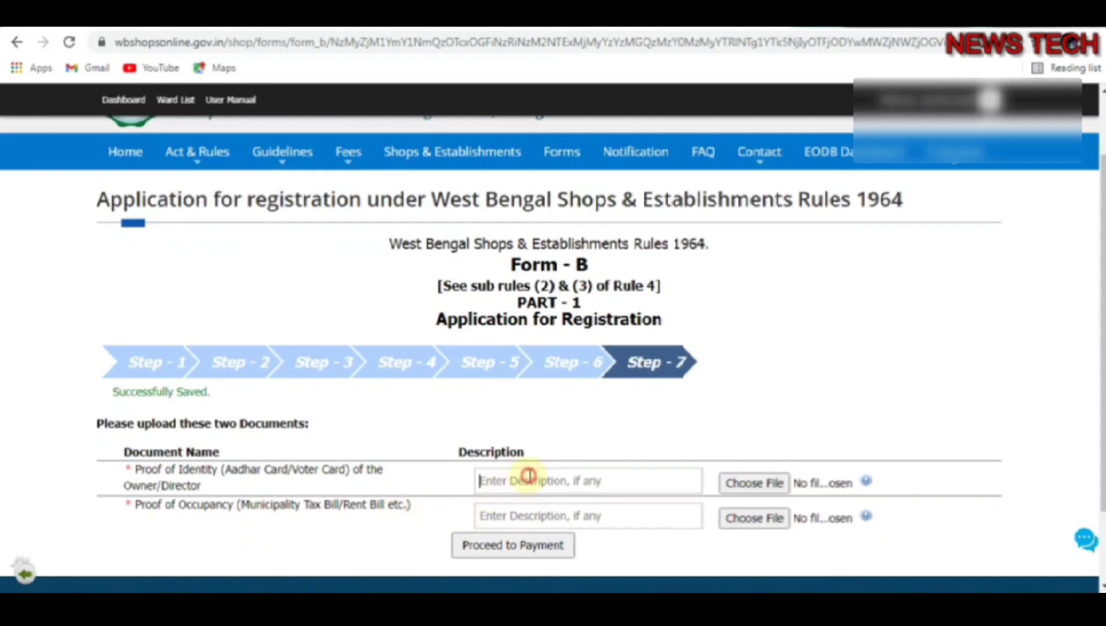
type("adh")
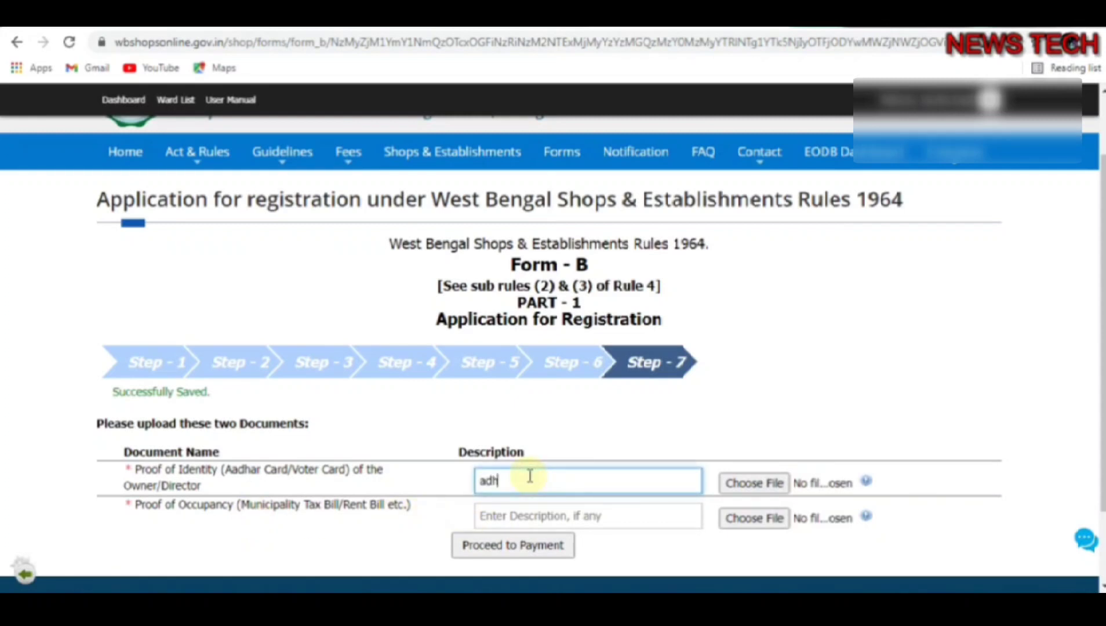
type("ar")
left_click(532, 516)
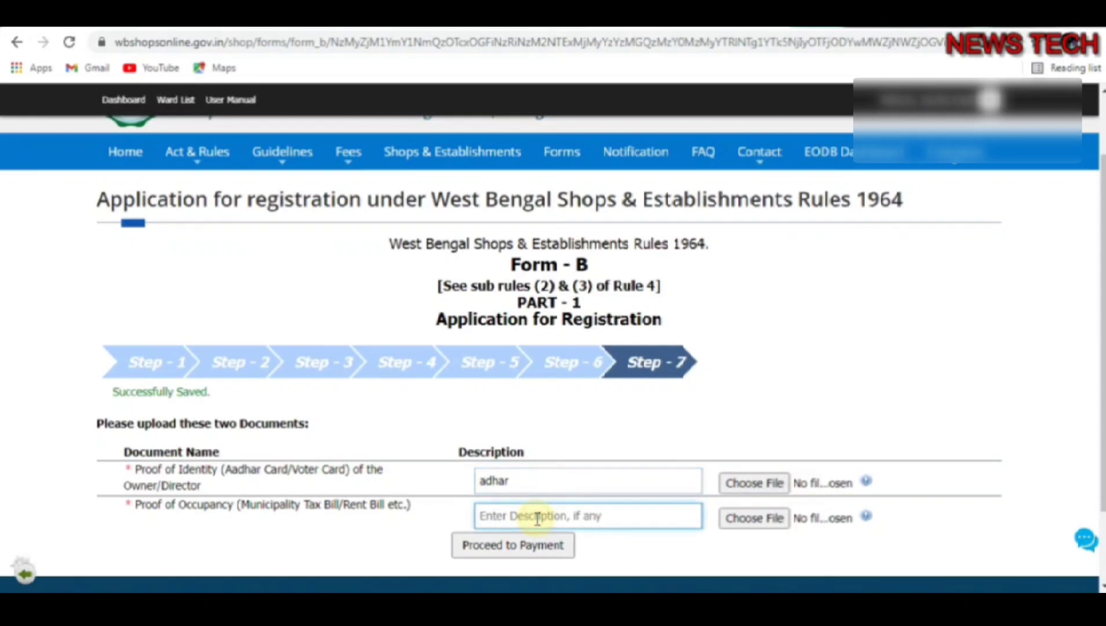
type("tax")
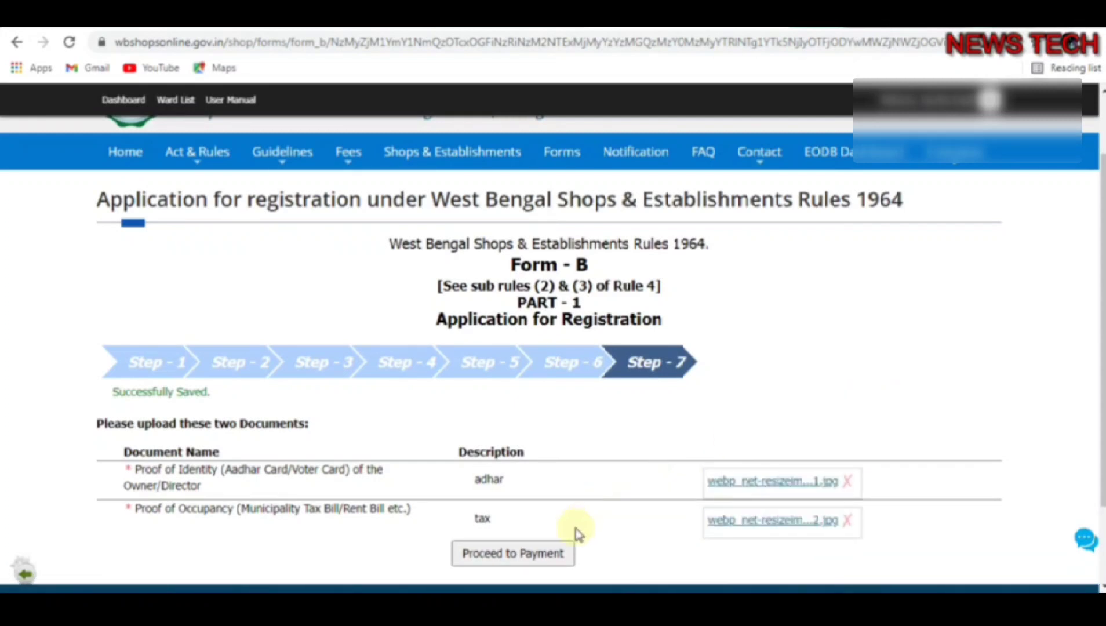
Proceed to the fee payment and submit the deposit with Debit Card as the payment method
left_click(527, 555)
scroll(528, 555, "down", 2)
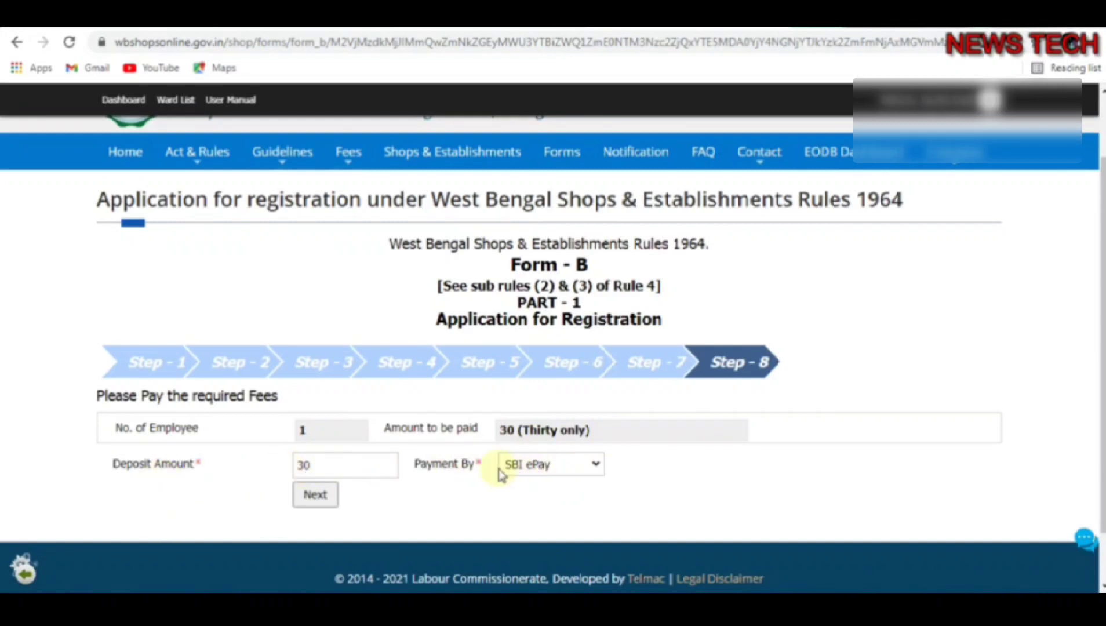
left_click(586, 468)
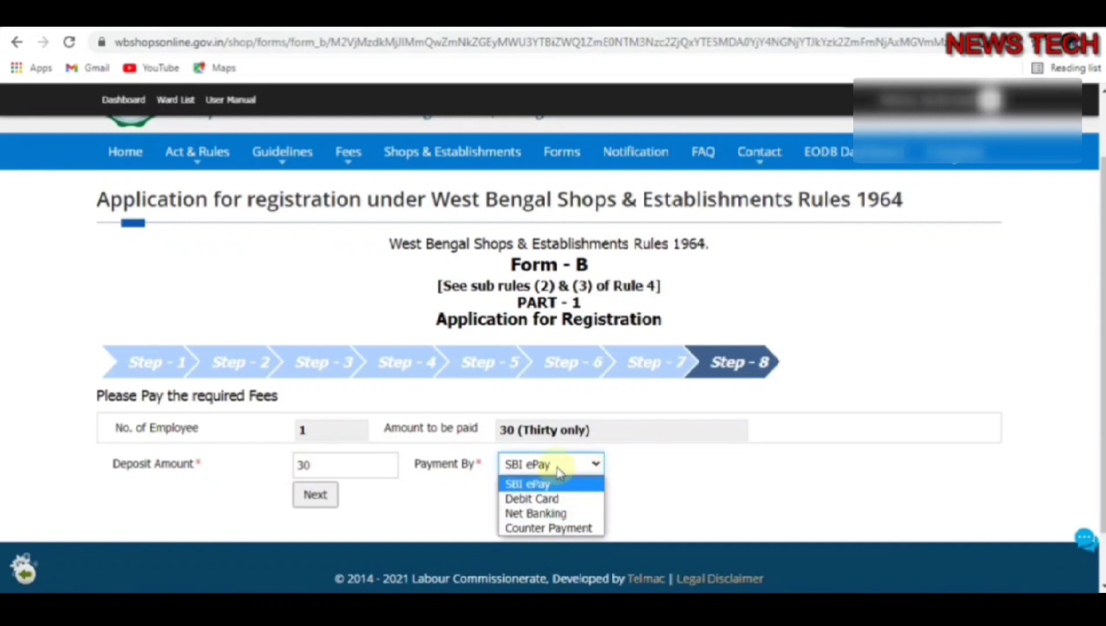
left_click(560, 502)
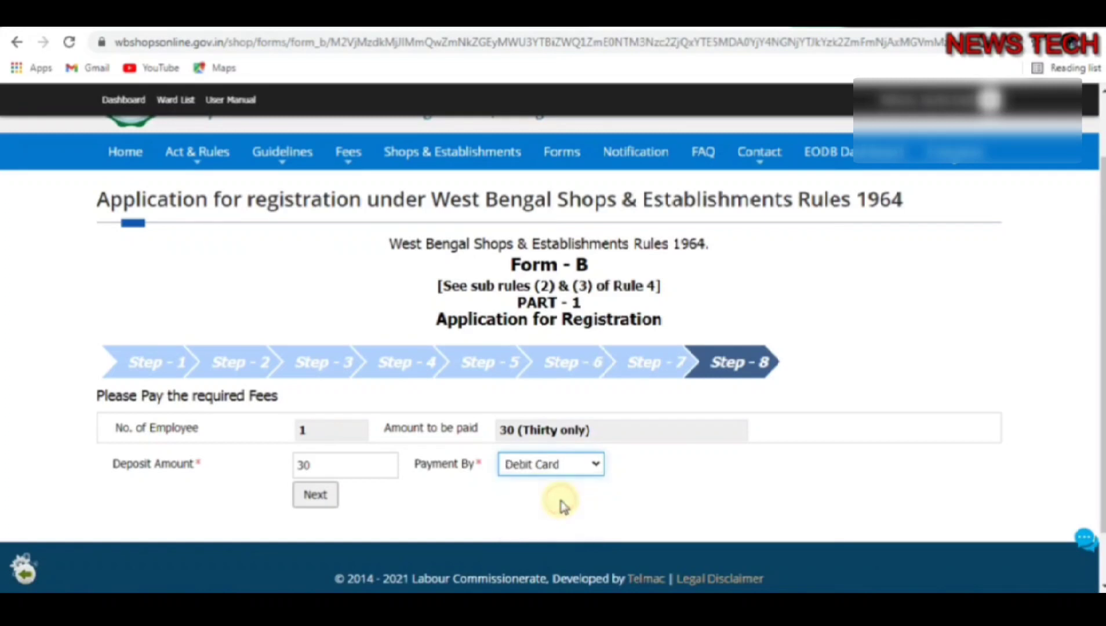
left_click(335, 497)
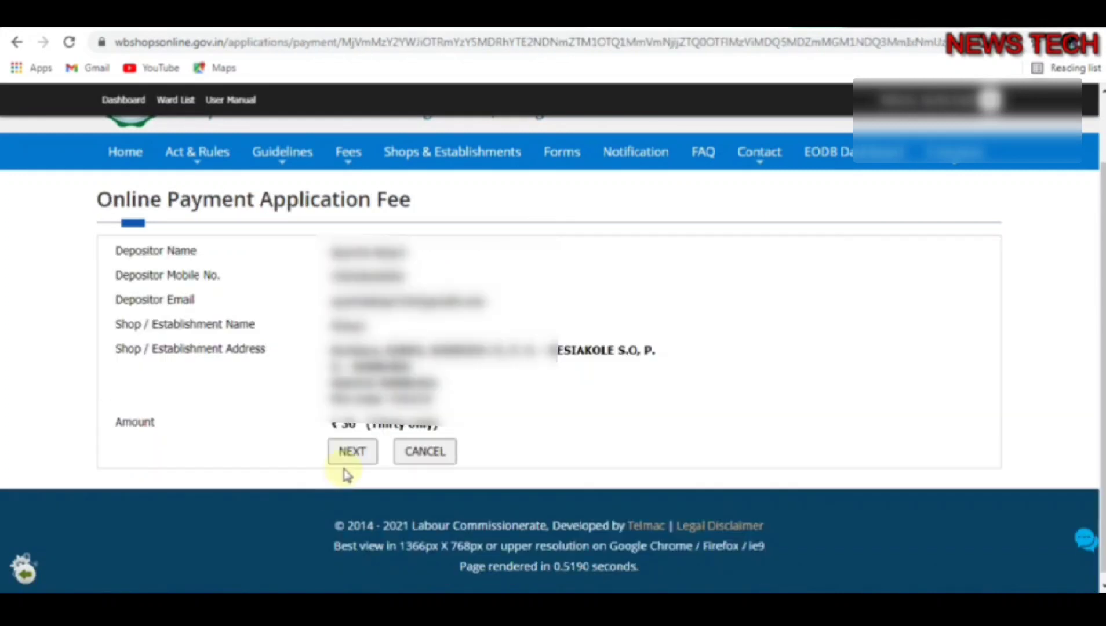
Accept the online application fee summary and confirm the depositor and challan details on the GRIPS portal
left_click(352, 452)
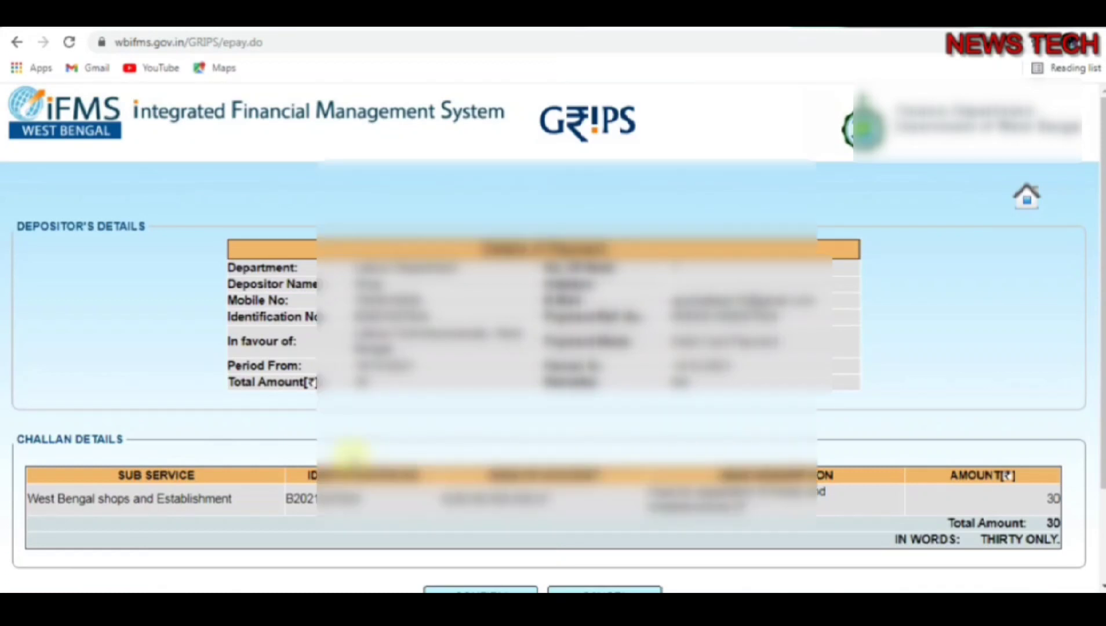
scroll(352, 452, "down", 2)
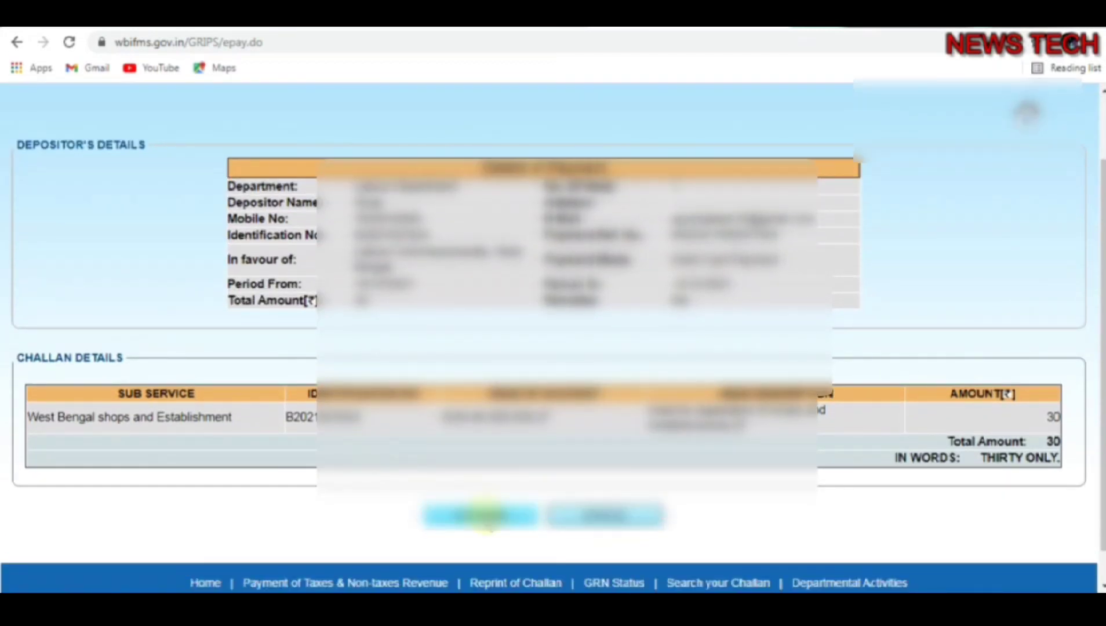
left_click(487, 520)
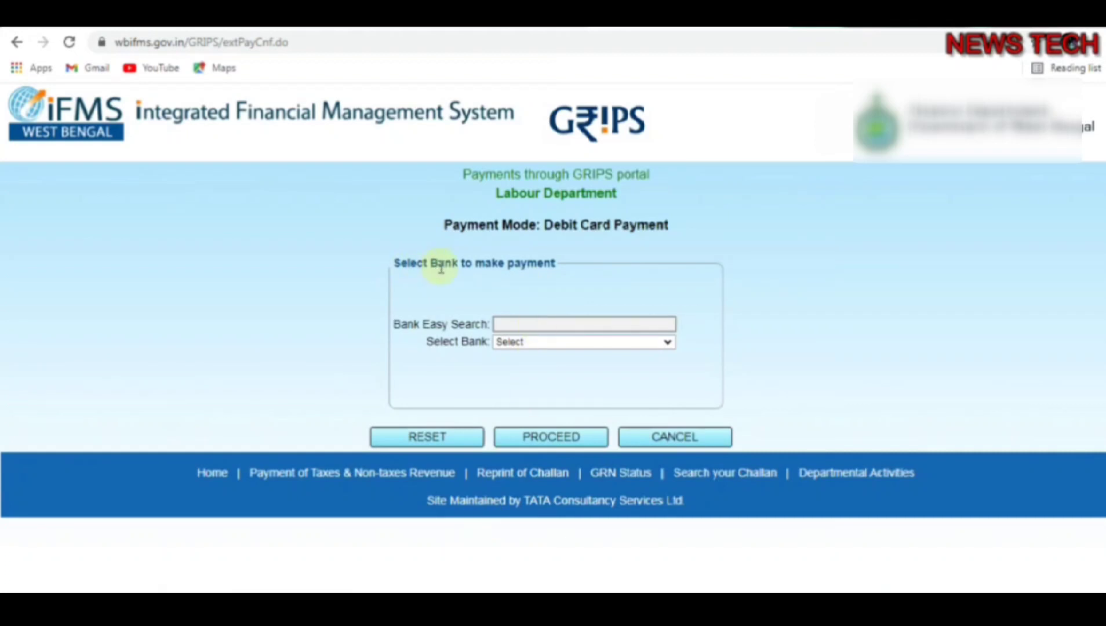
Choose State Bank of India for the debit card payment and proceed
left_click(560, 346)
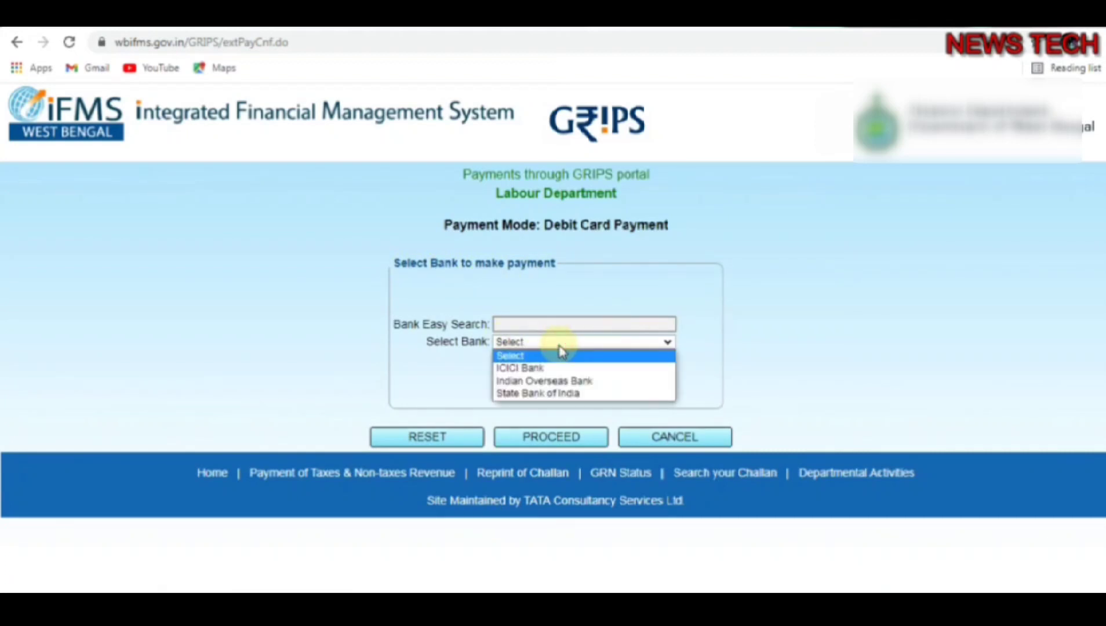
left_click(561, 394)
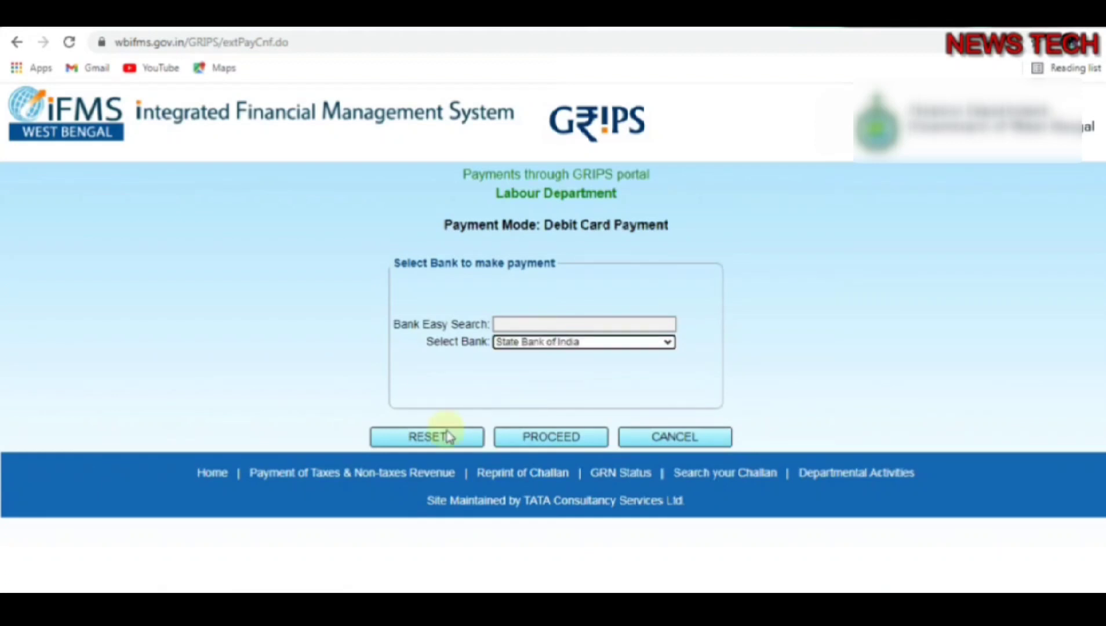
left_click(556, 439)
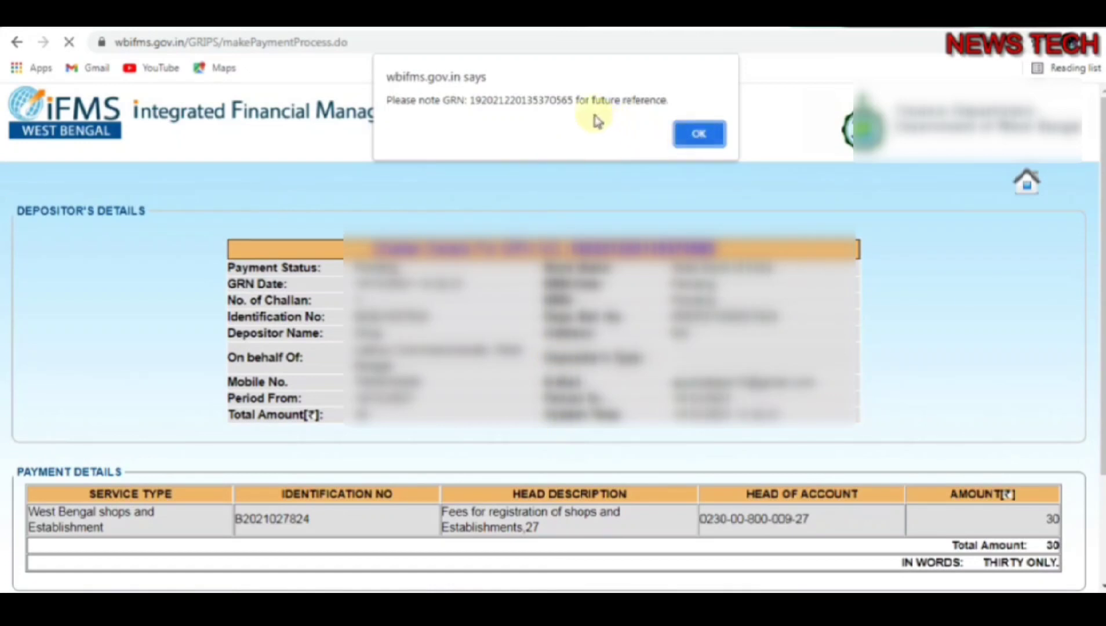
Acknowledge the notice with the government reference number and proceed with the challan payment
left_click_drag(572, 101, 467, 100)
left_click(698, 133)
scroll(692, 435, "down", 3)
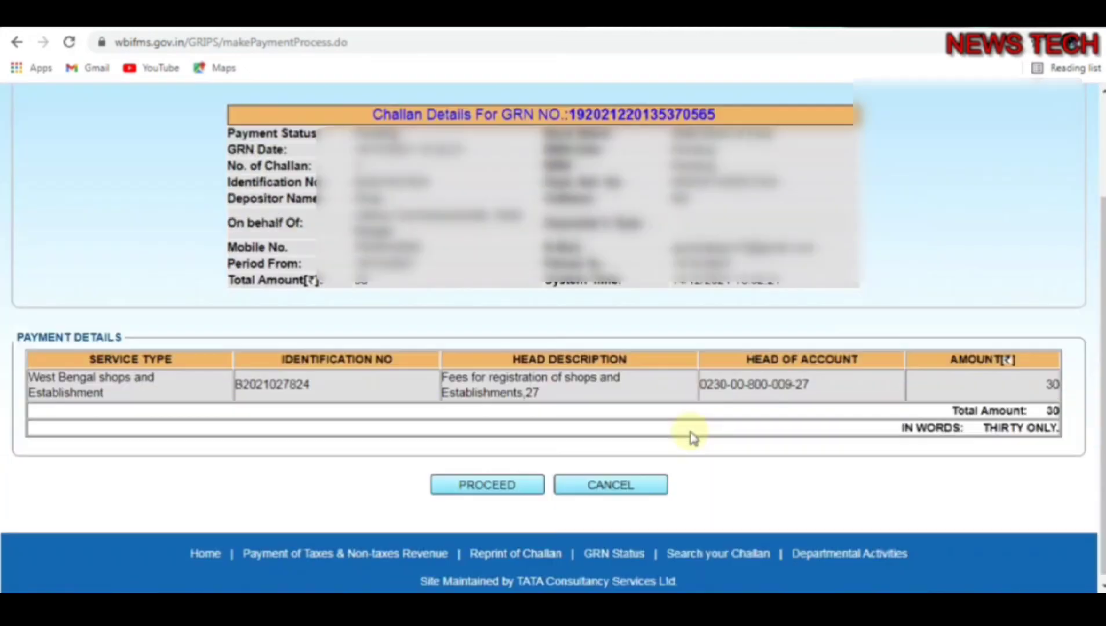
left_click(487, 477)
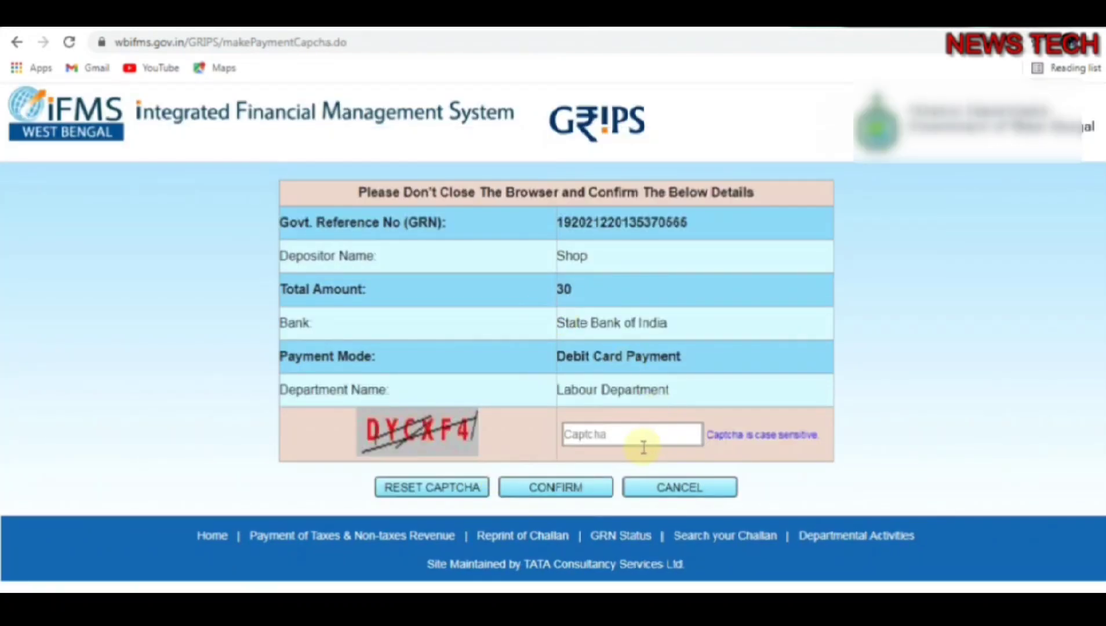
Enter the displayed captcha code and confirm the payment details
left_click(605, 443)
type("DYCXF4")
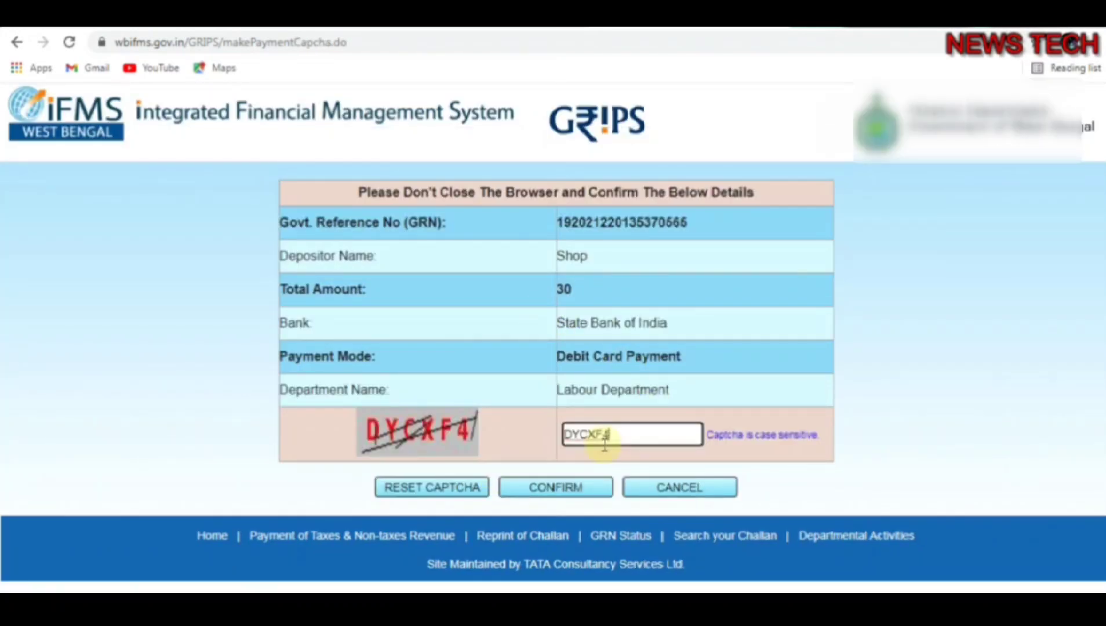
left_click(547, 487)
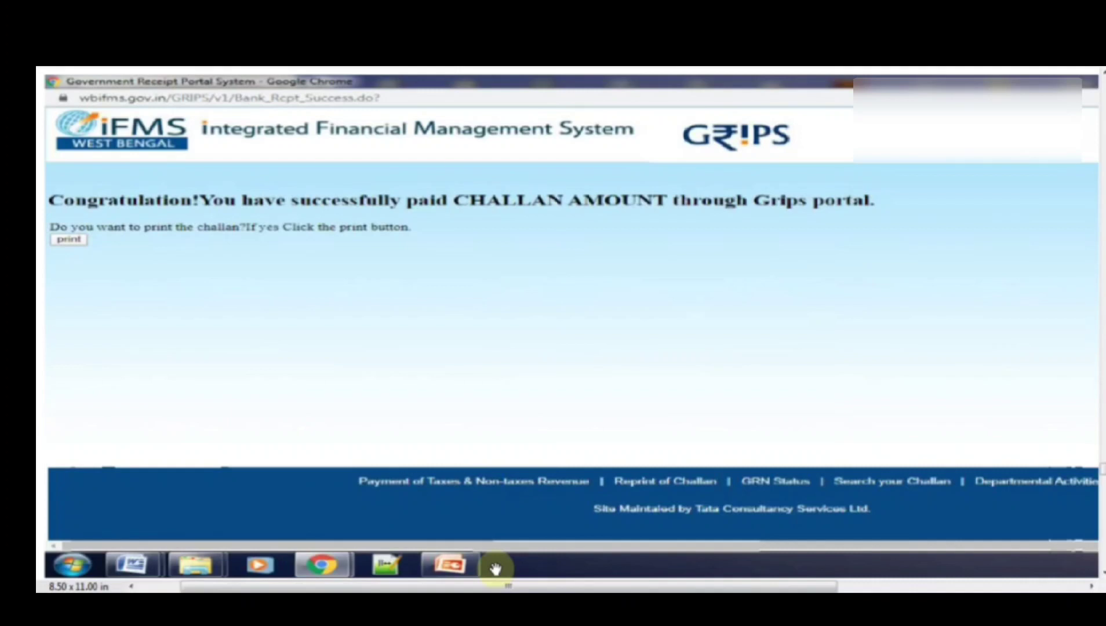
Examine the guide document's sample payment receipt page, application dashboard, completed Form B and registration certificate
left_click(62, 240)
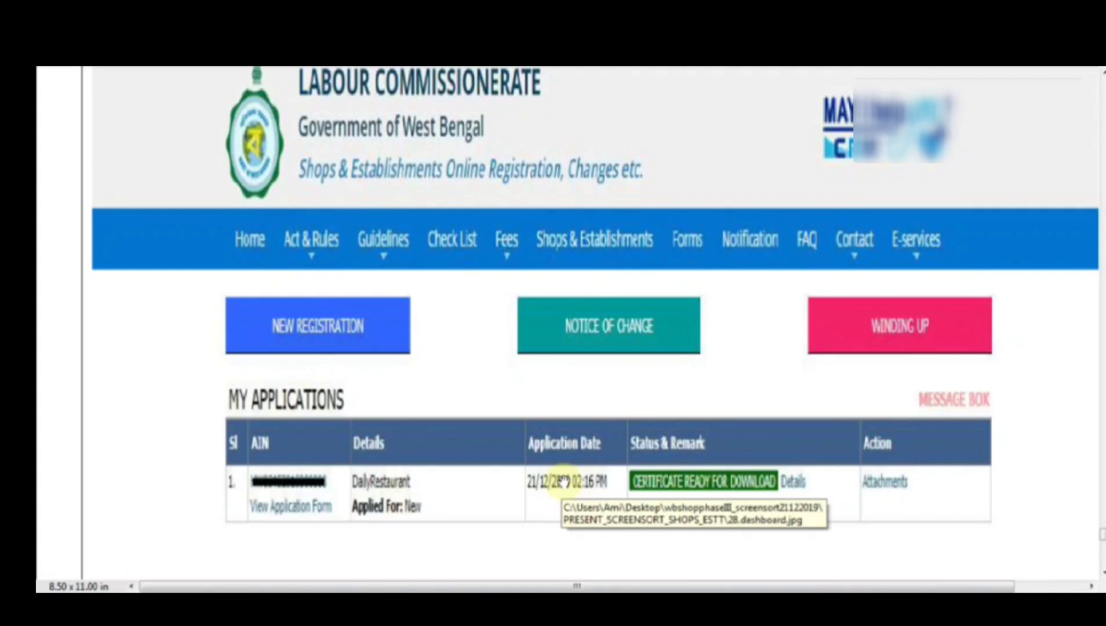
scroll(1025, 486, "down", 5)
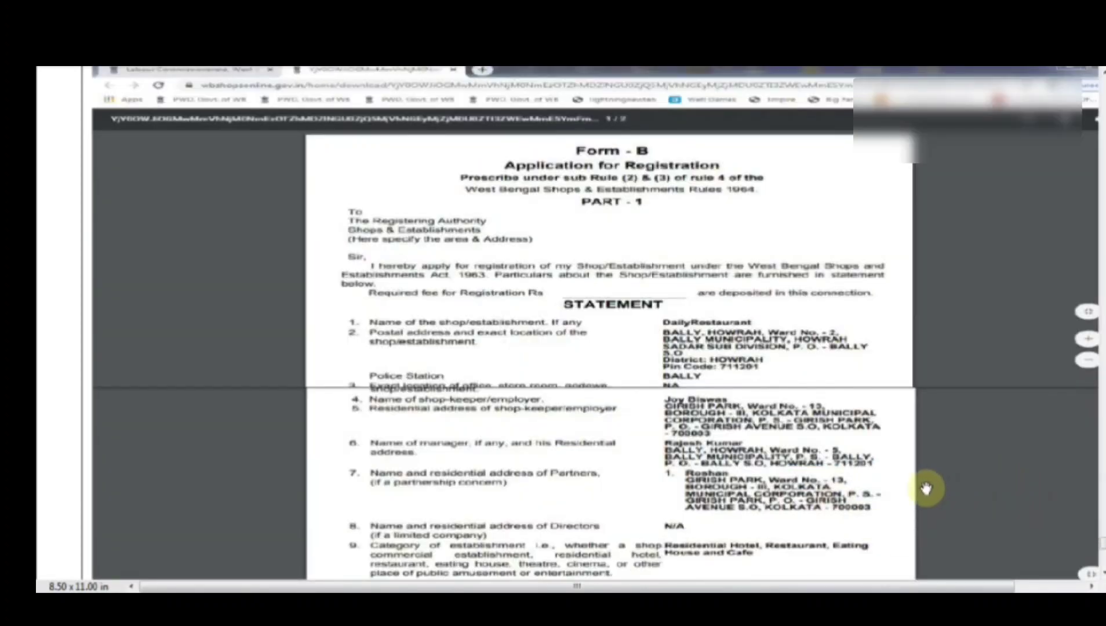
scroll(840, 489, "down", 5)
scroll(840, 491, "down", 15)
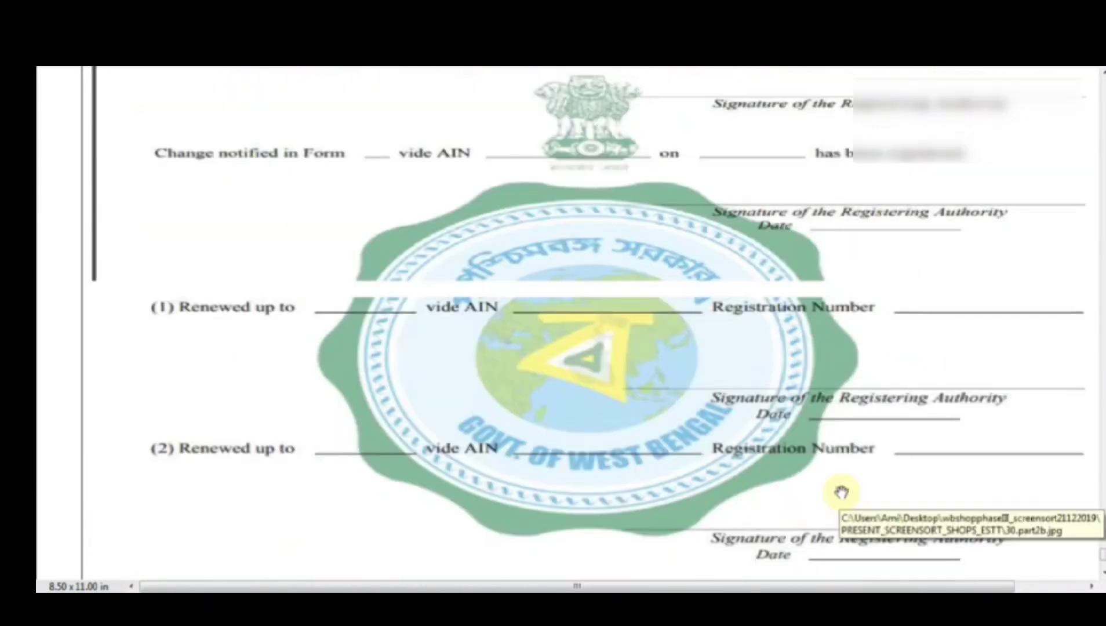
scroll(842, 492, "up", 4)
scroll(842, 492, "down", 2)
scroll(842, 492, "up", 1)
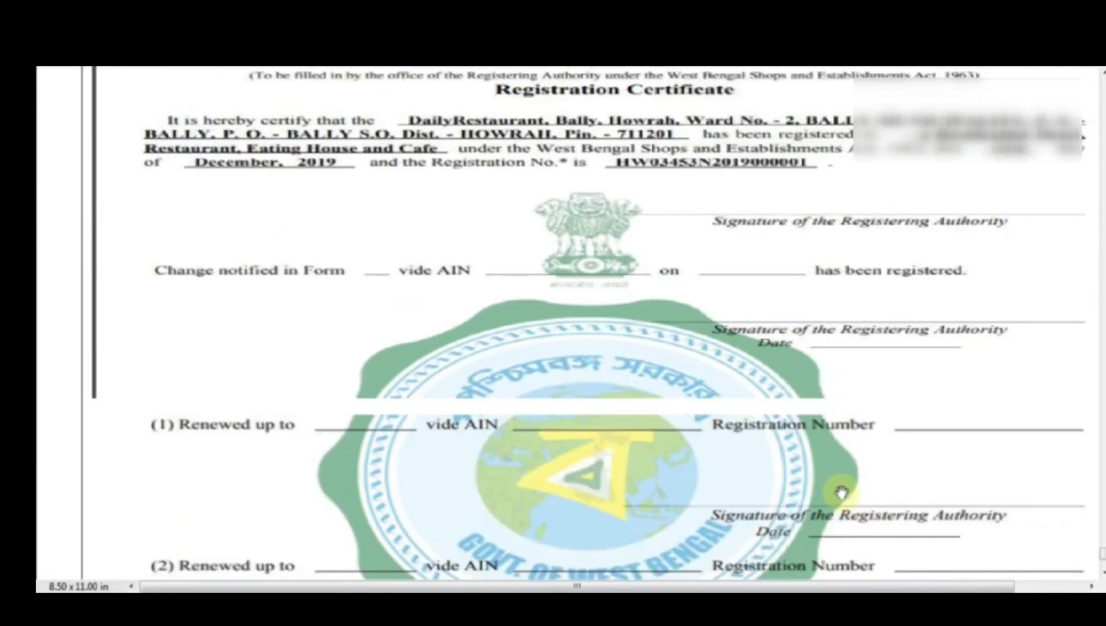